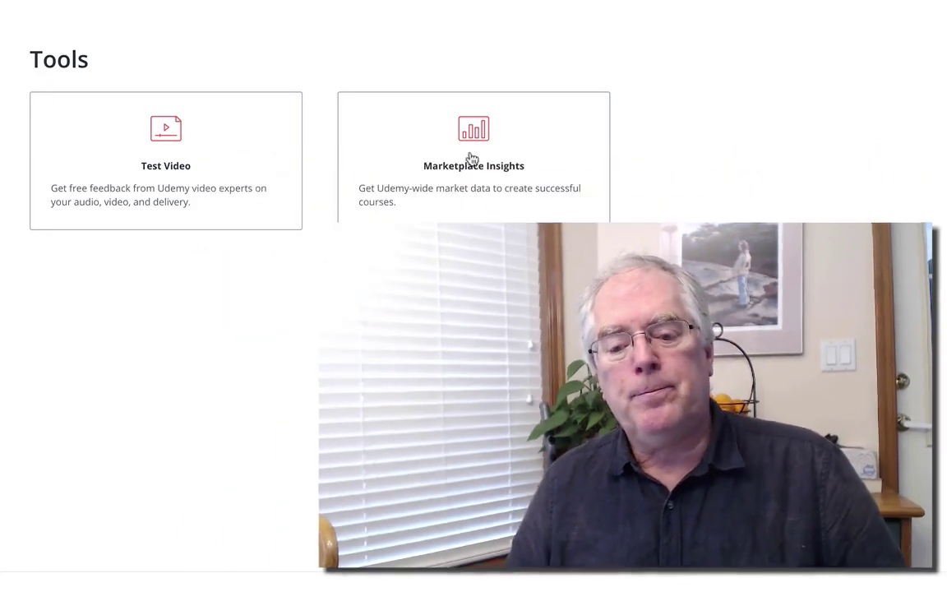
- Open Marketplace Insights and look up the course topic Yoga
{"action": "left_click", "coordinate": [473, 158]}
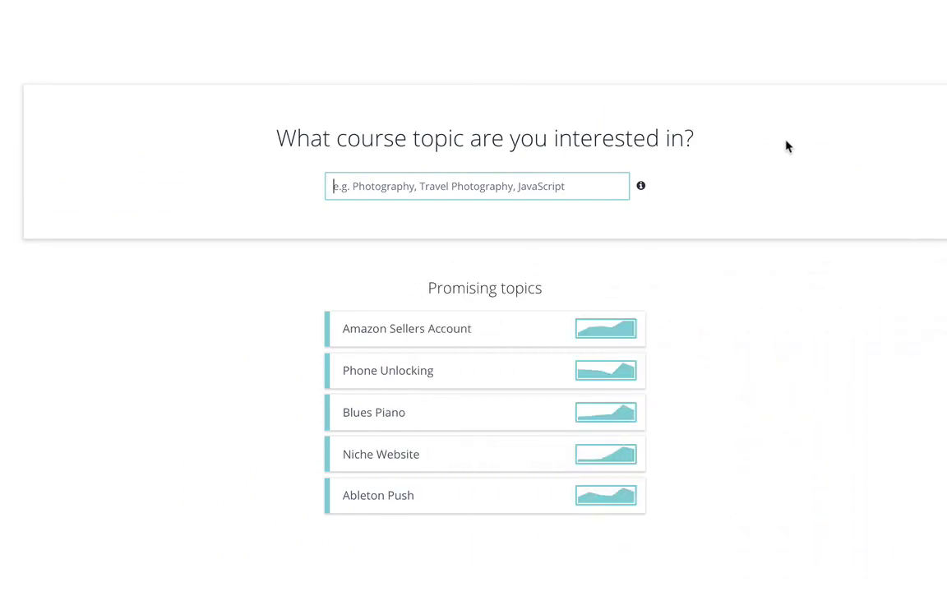
{"action": "left_click", "coordinate": [388, 183]}
{"action": "type", "text": "y"}
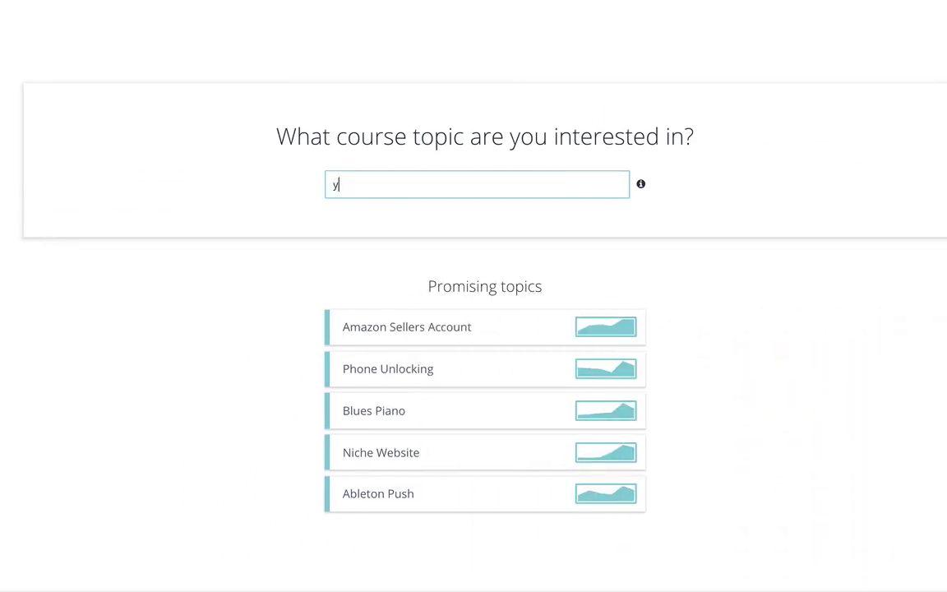
{"action": "type", "text": "oga"}
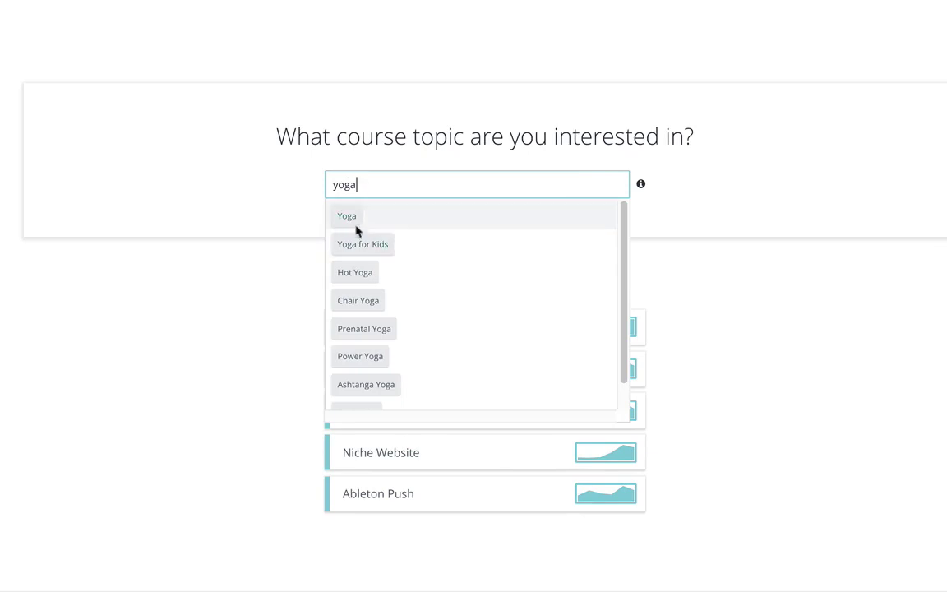
{"action": "left_click", "coordinate": [347, 217]}
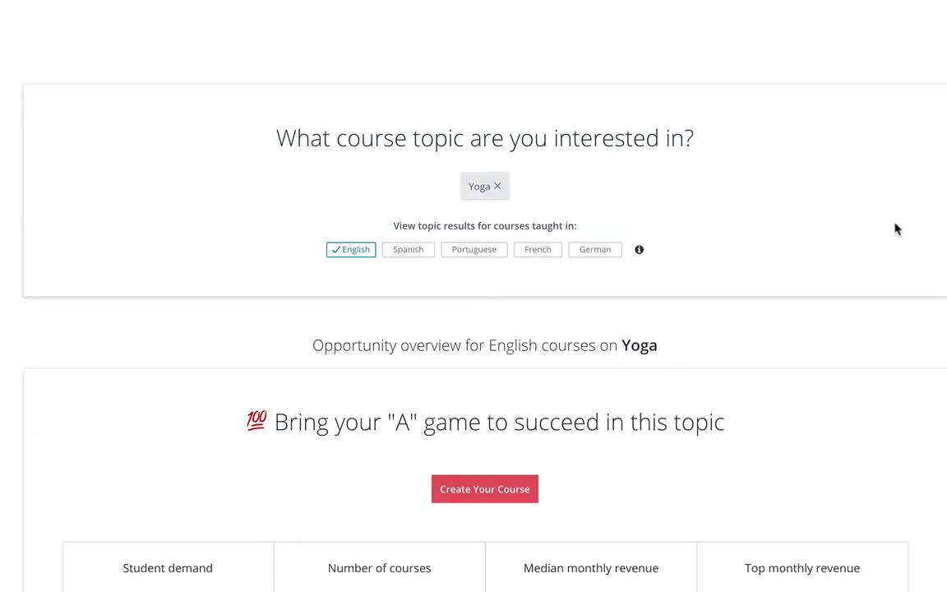
- Review Yoga's opportunity overview and student demand, and open the related topic Teacher Training
{"action": "scroll", "coordinate": [901, 229], "scroll_direction": "down", "scroll_amount": 3}
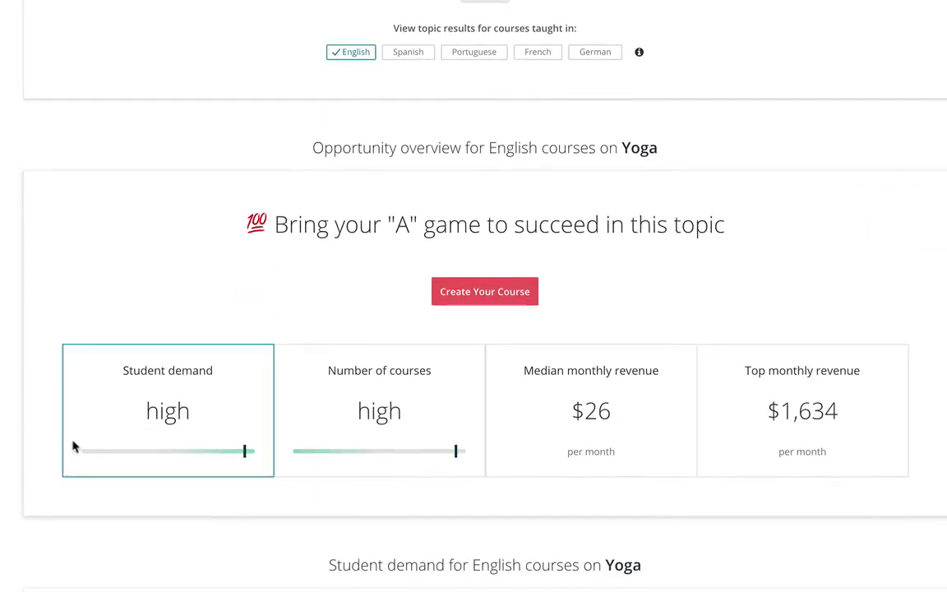
{"action": "mouse_move", "coordinate": [157, 422]}
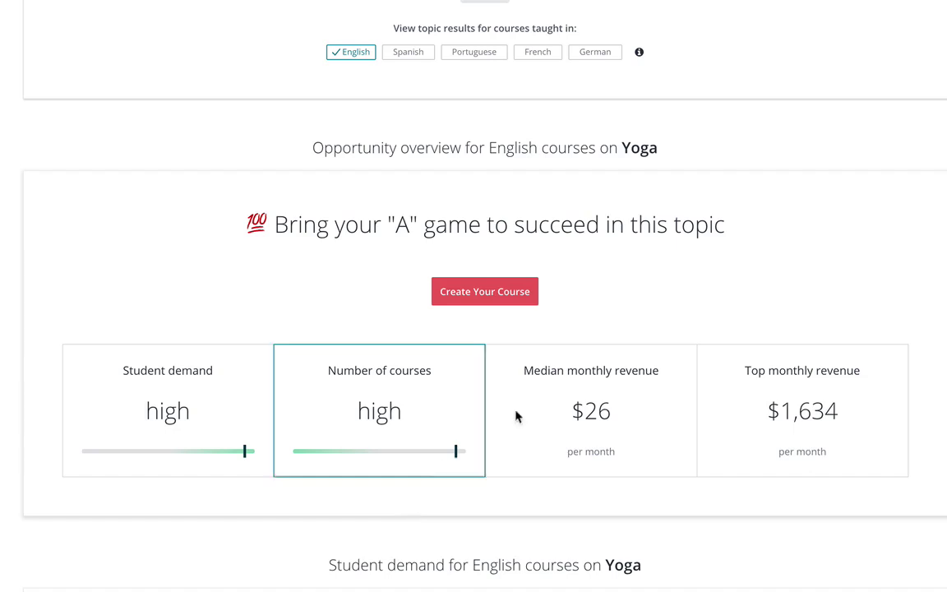
{"action": "scroll", "coordinate": [473, 296], "scroll_direction": "down", "scroll_amount": 3}
{"action": "scroll", "coordinate": [474, 296], "scroll_direction": "down", "scroll_amount": 4}
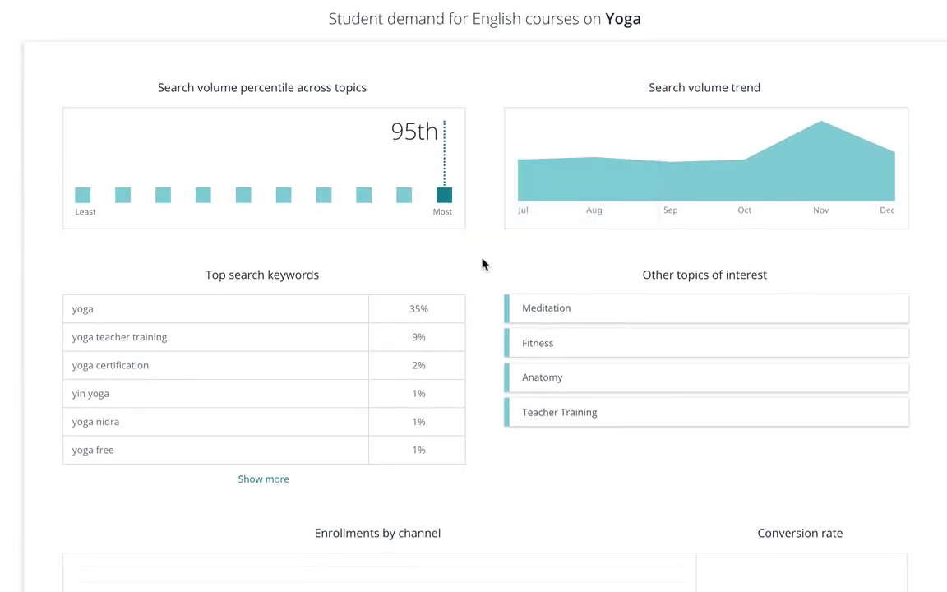
{"action": "mouse_move", "coordinate": [426, 296]}
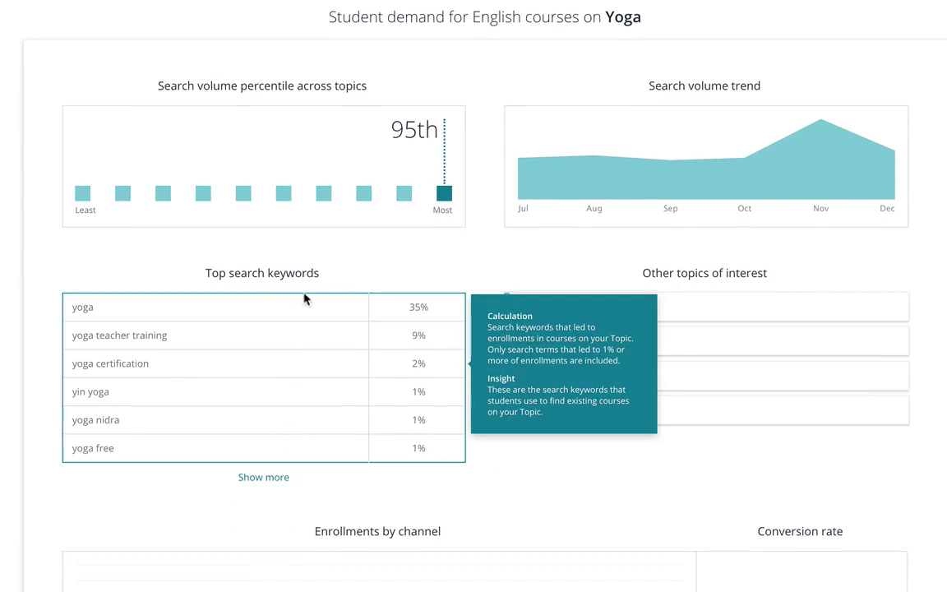
{"action": "mouse_move", "coordinate": [747, 377]}
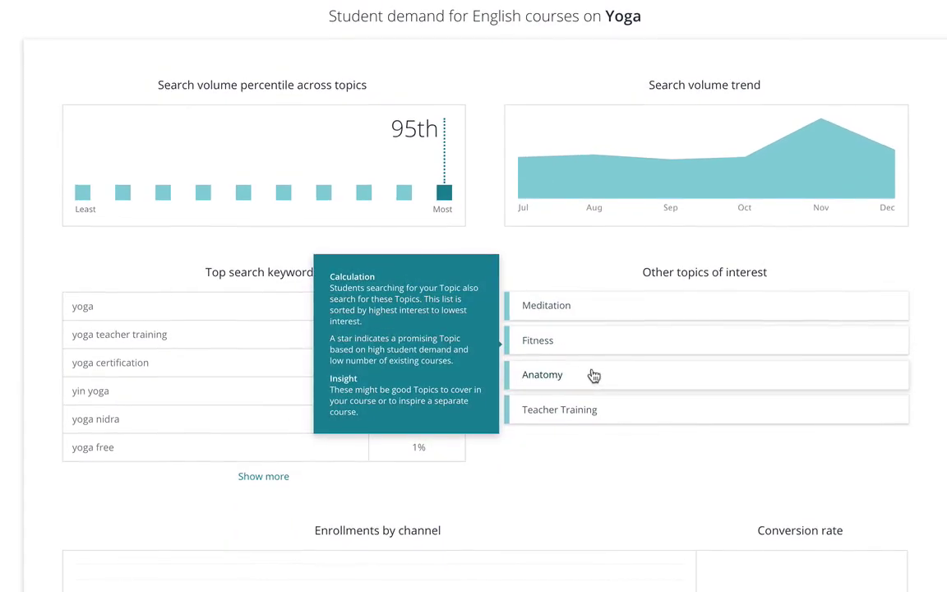
{"action": "left_click", "coordinate": [596, 415]}
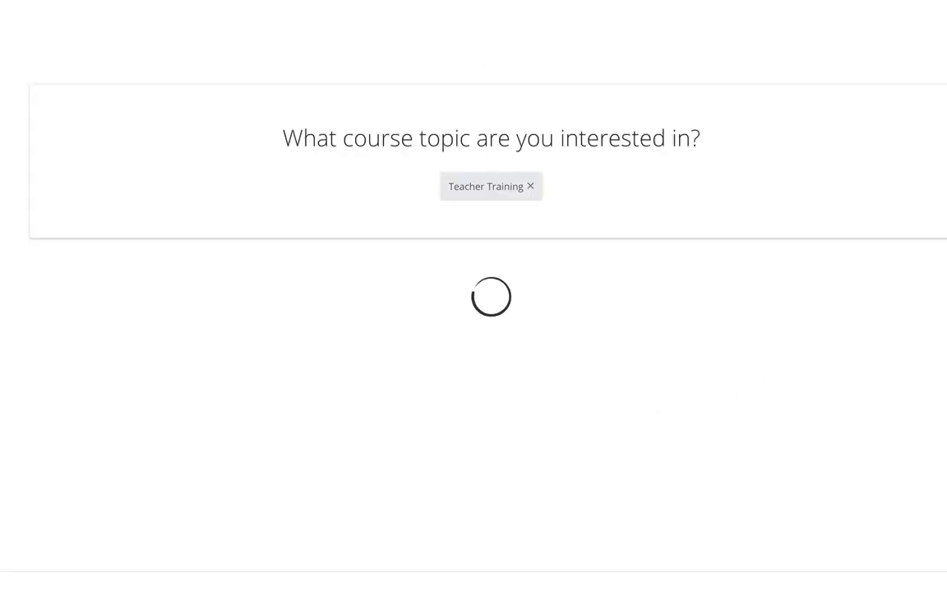
- Examine the Teacher Training topic's opportunity overview, search keywords, related topics and enrollments by channel
{"action": "scroll", "coordinate": [474, 328], "scroll_direction": "down", "scroll_amount": 3}
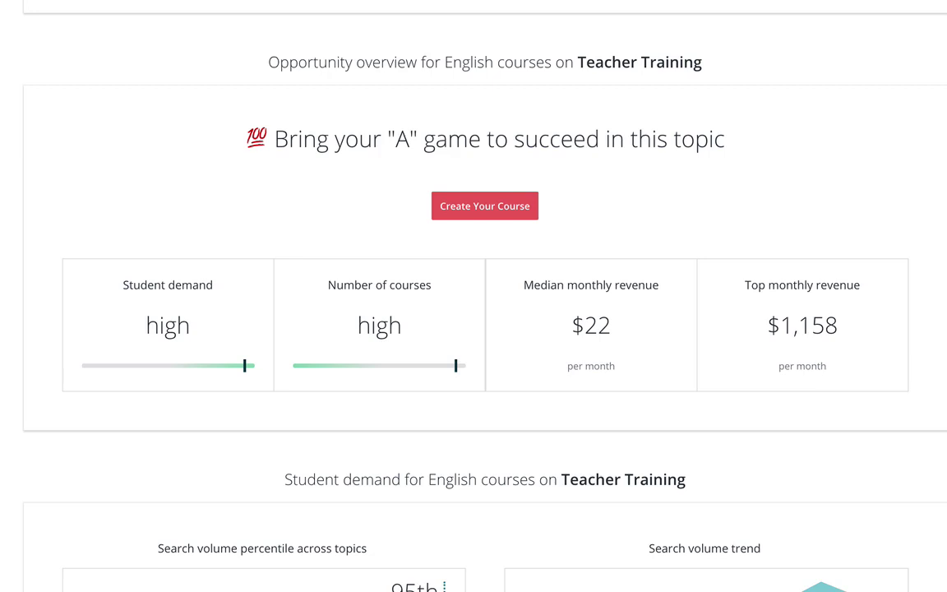
{"action": "scroll", "coordinate": [474, 296], "scroll_direction": "down", "scroll_amount": 6}
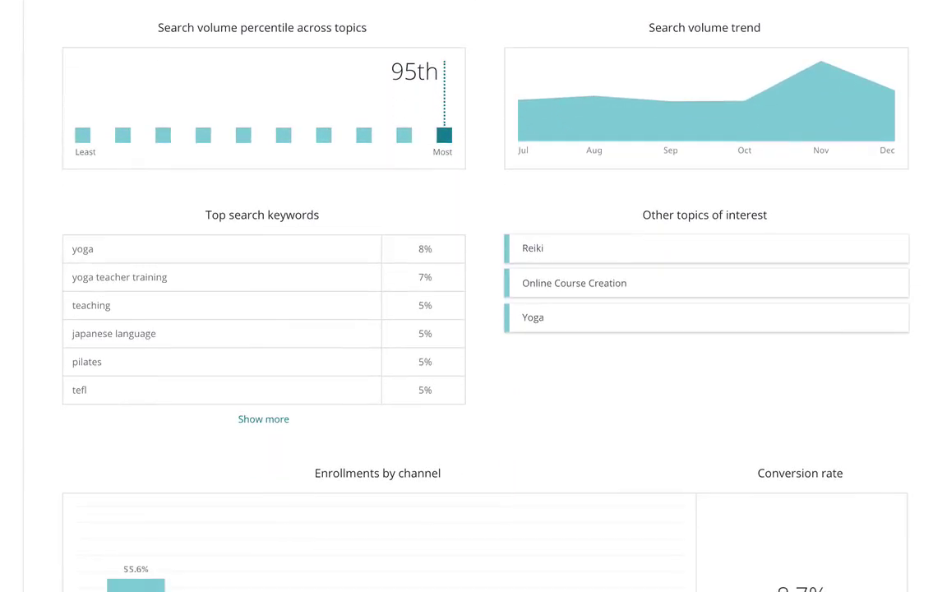
{"action": "scroll", "coordinate": [473, 295], "scroll_direction": "down", "scroll_amount": 2}
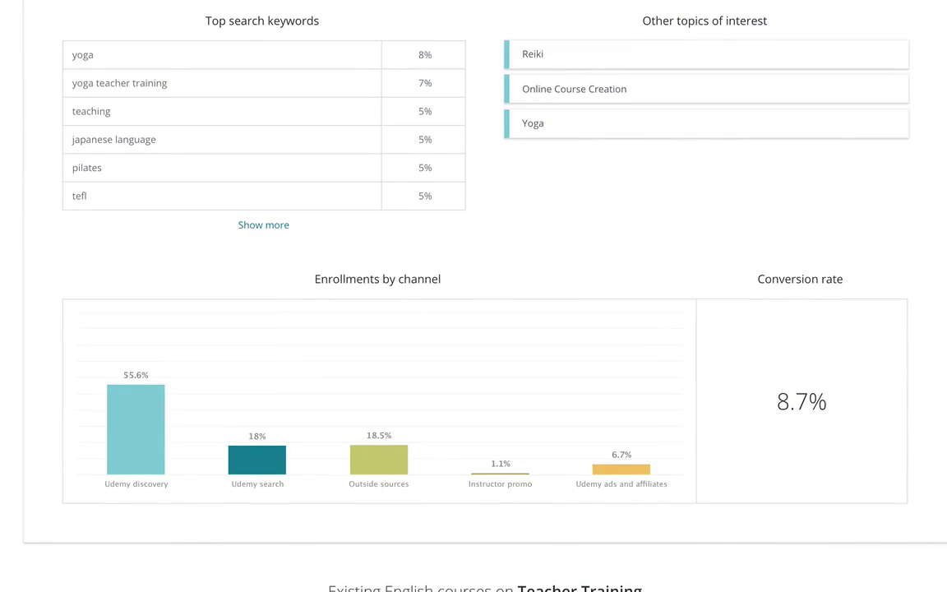
{"action": "scroll", "coordinate": [473, 295], "scroll_direction": "down", "scroll_amount": 2}
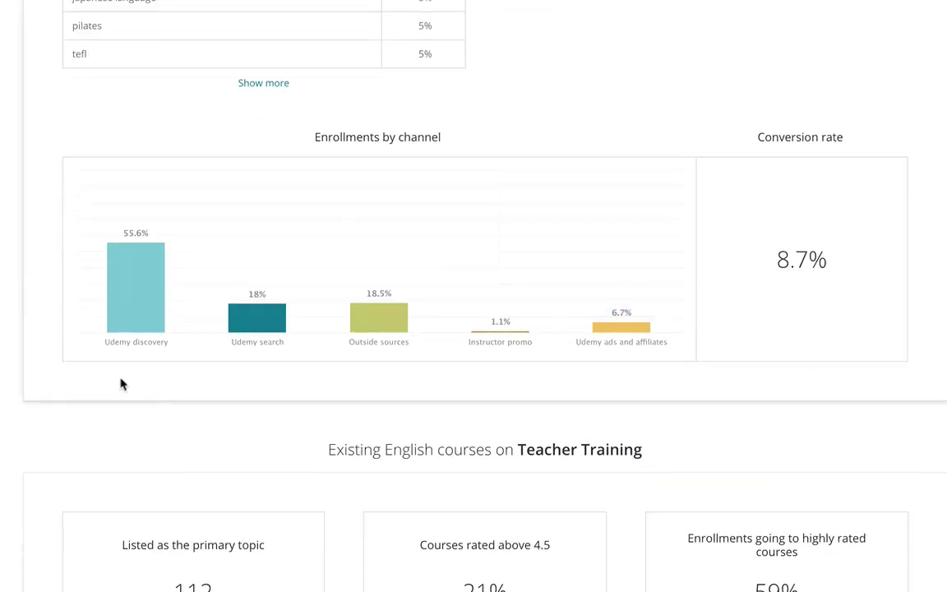
{"action": "mouse_move", "coordinate": [136, 316]}
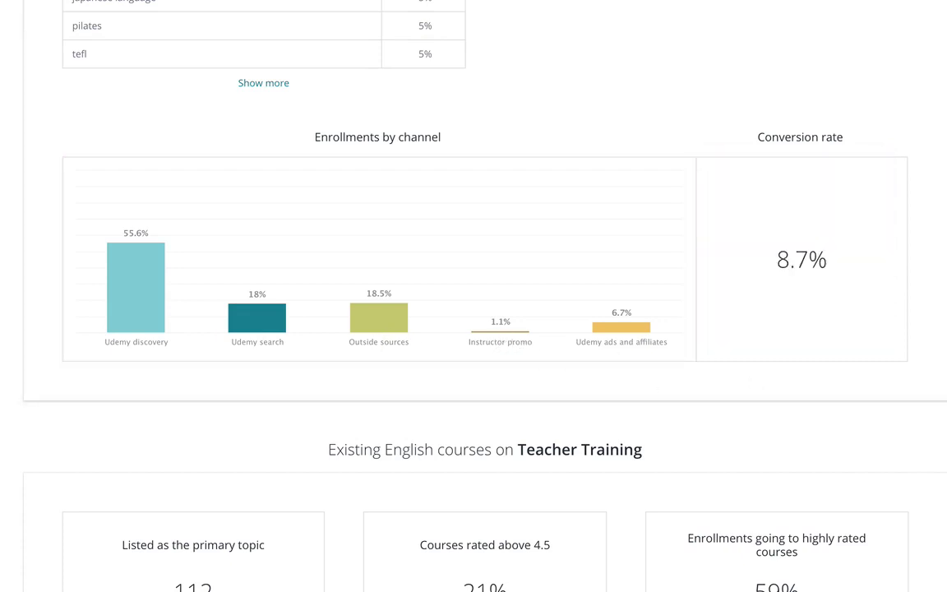
- Review the existing English courses on Teacher Training, including the rating shares and the full list of top earning courses
{"action": "scroll", "coordinate": [473, 296], "scroll_direction": "down", "scroll_amount": 5}
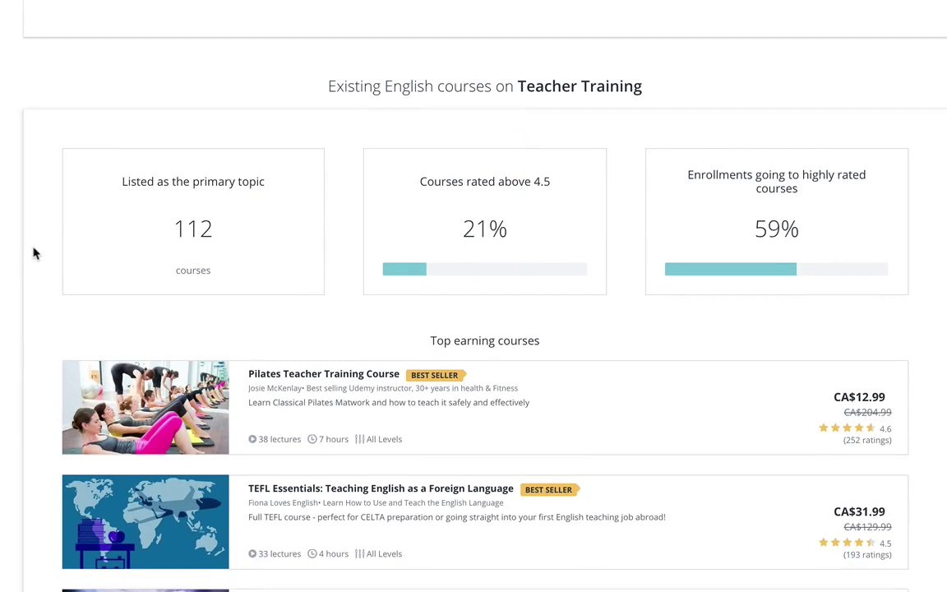
{"action": "scroll", "coordinate": [485, 328], "scroll_direction": "down", "scroll_amount": 1}
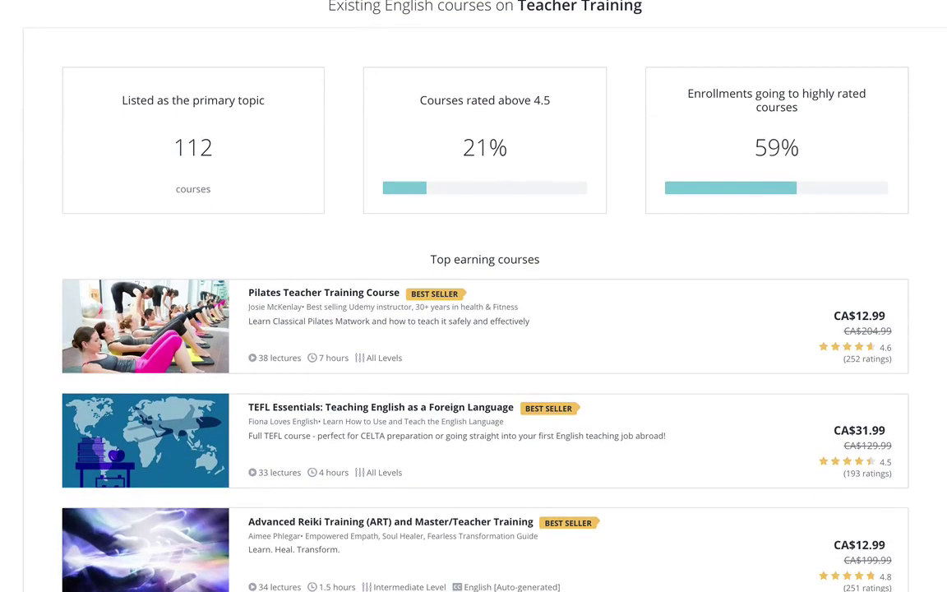
{"action": "scroll", "coordinate": [485, 329], "scroll_direction": "down", "scroll_amount": 2}
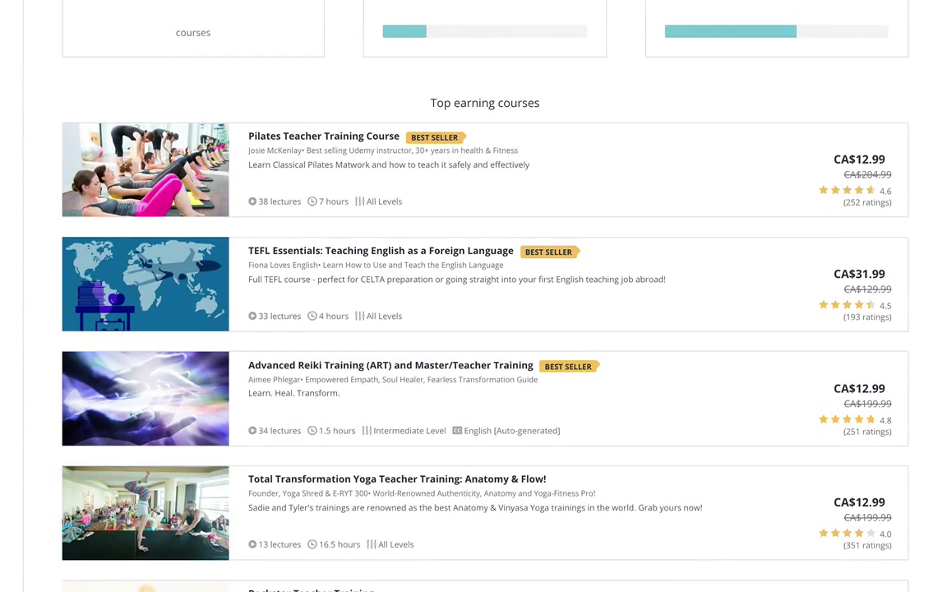
{"action": "scroll", "coordinate": [349, 277], "scroll_direction": "up", "scroll_amount": 1}
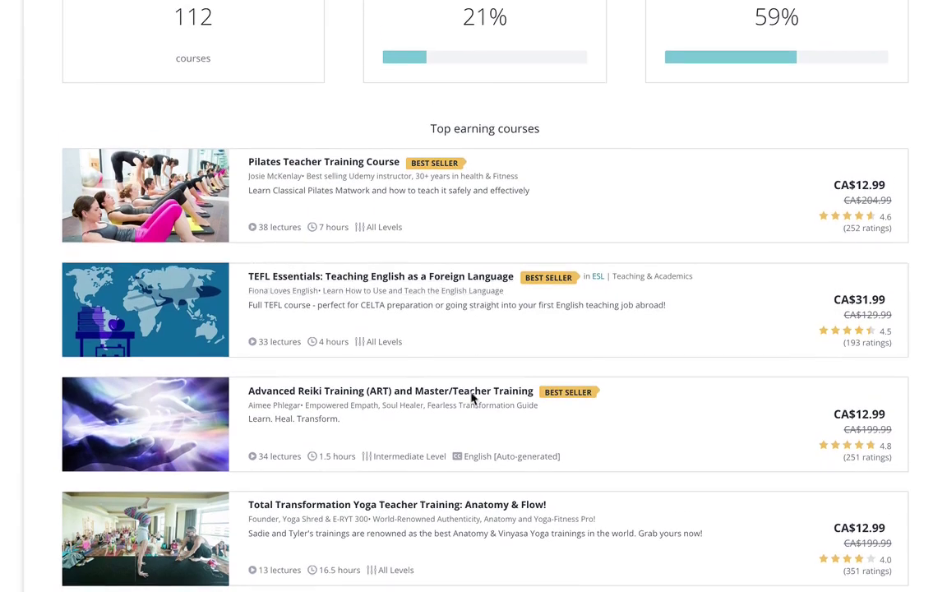
{"action": "scroll", "coordinate": [633, 418], "scroll_direction": "down", "scroll_amount": 3}
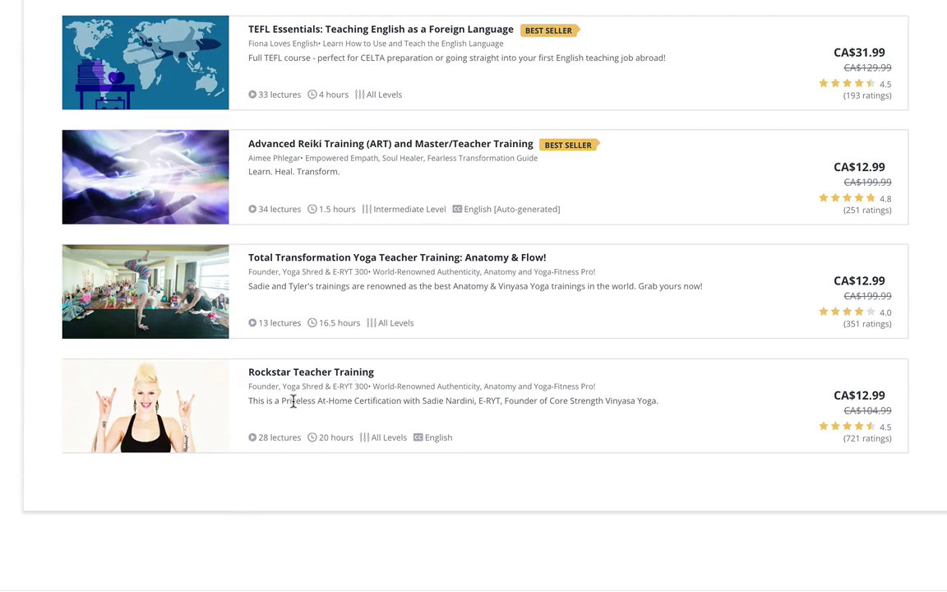
{"action": "scroll", "coordinate": [487, 383], "scroll_direction": "up", "scroll_amount": 10}
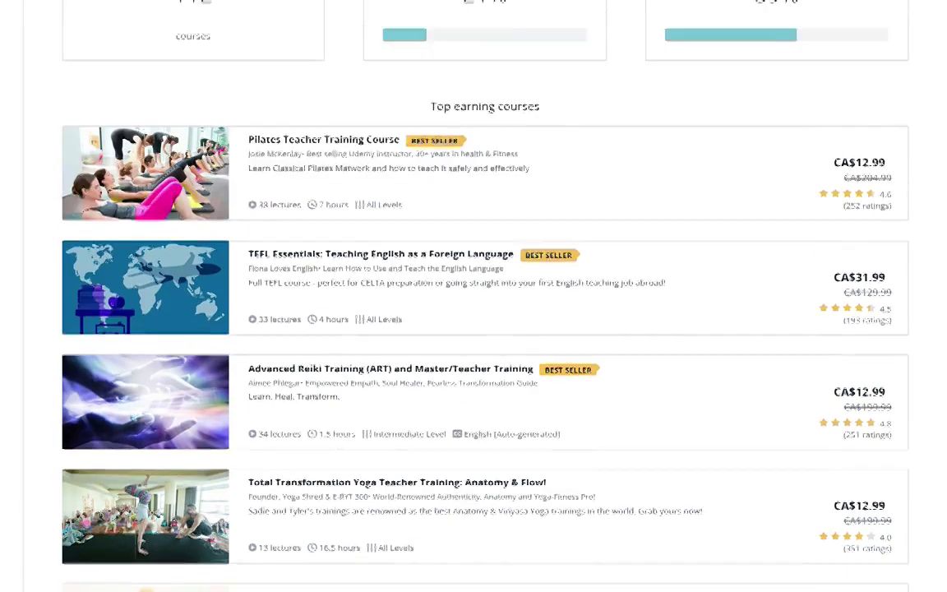
- Recheck Teacher Training's student demand, number of courses and monthly revenue figures in the opportunity overview
{"action": "scroll", "coordinate": [473, 296], "scroll_direction": "up", "scroll_amount": 10}
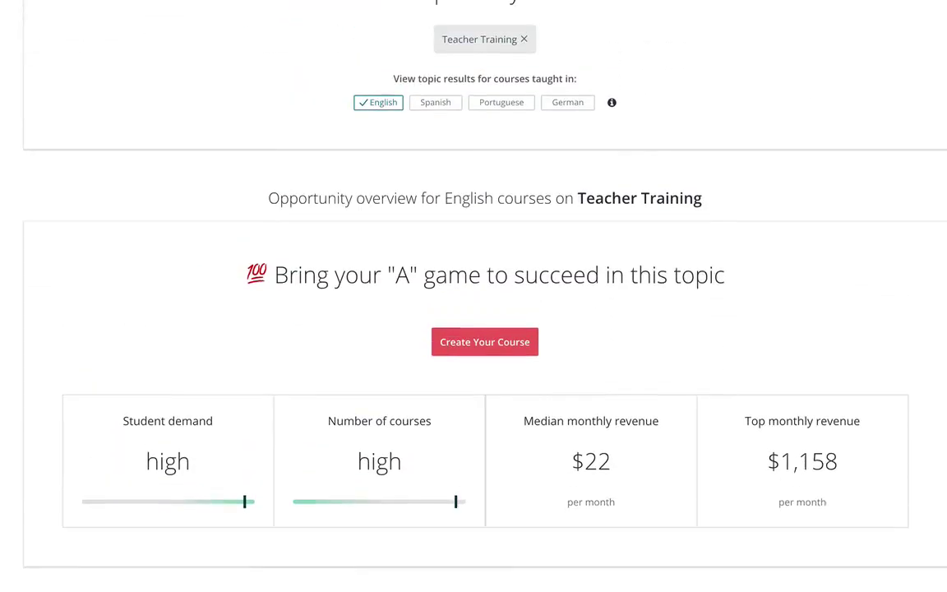
{"action": "scroll", "coordinate": [38, 116], "scroll_direction": "down", "scroll_amount": 3}
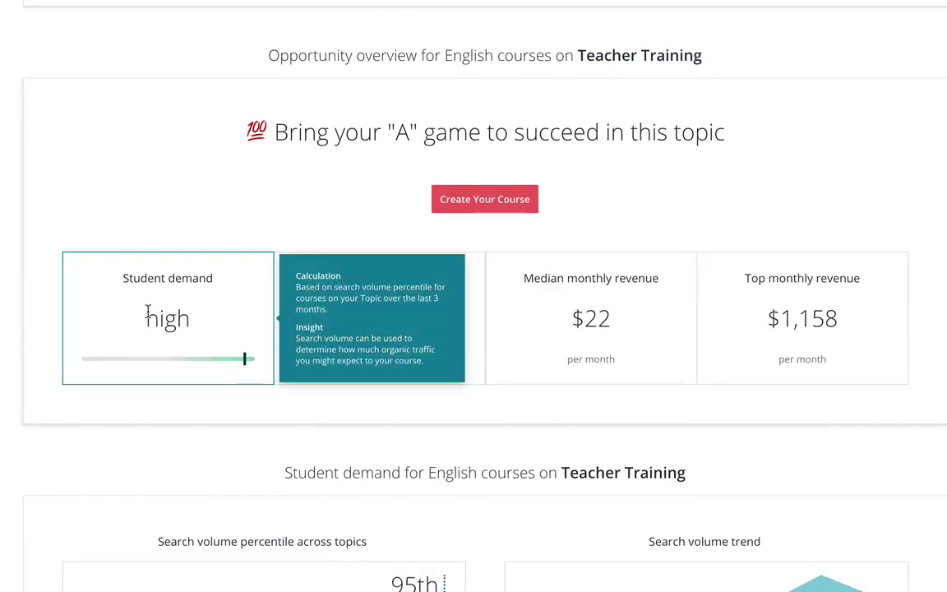
{"action": "mouse_move", "coordinate": [729, 333]}
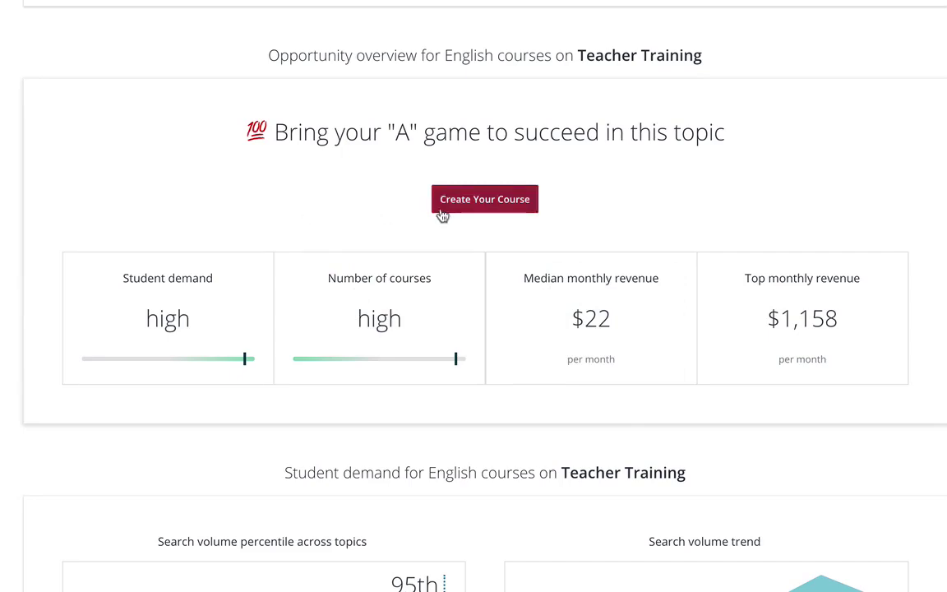
- Examine the Pet Care topic's opportunity overview, search volume, top search keywords and other topics of interest
{"action": "scroll", "coordinate": [832, 115], "scroll_direction": "up", "scroll_amount": 2}
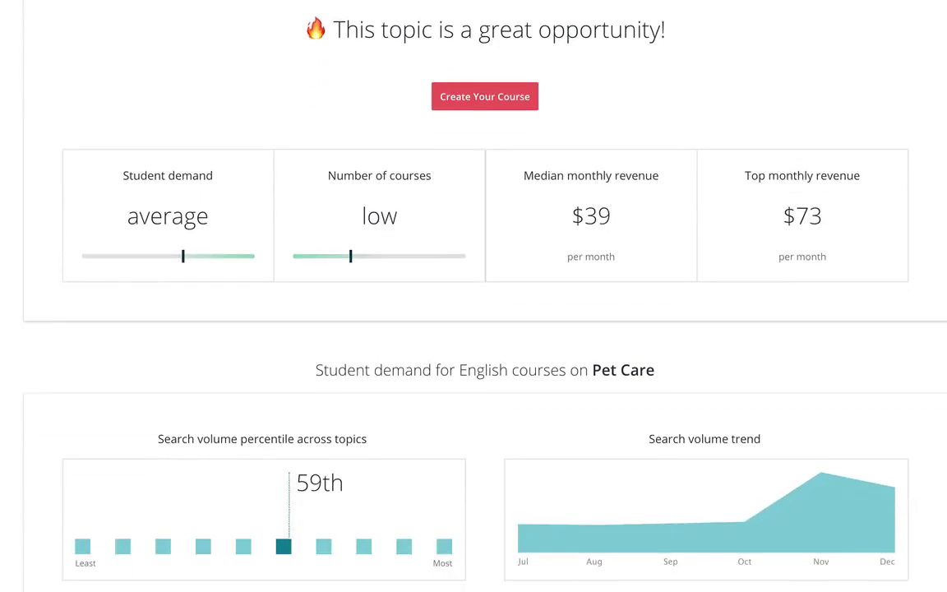
{"action": "mouse_move", "coordinate": [157, 311]}
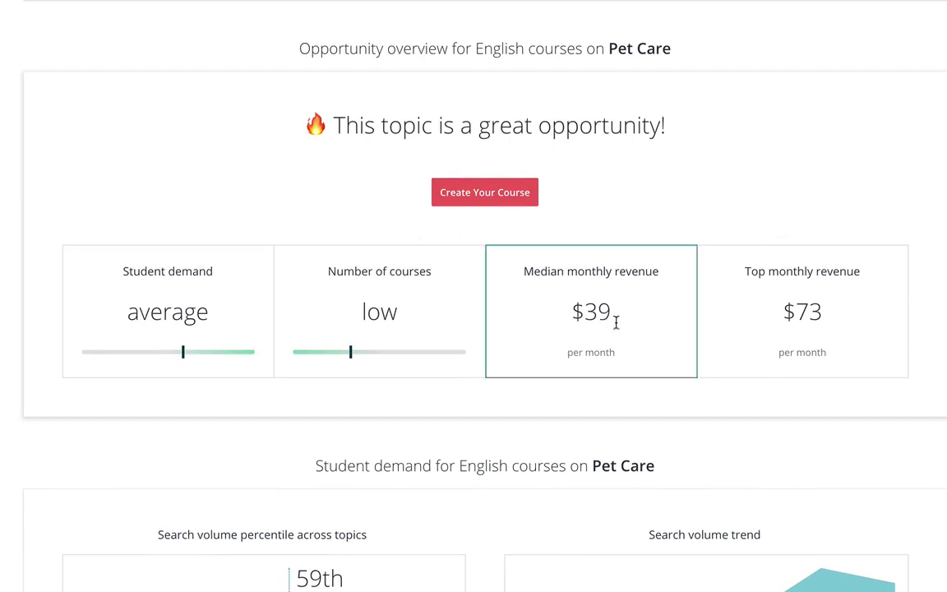
{"action": "mouse_move", "coordinate": [716, 265]}
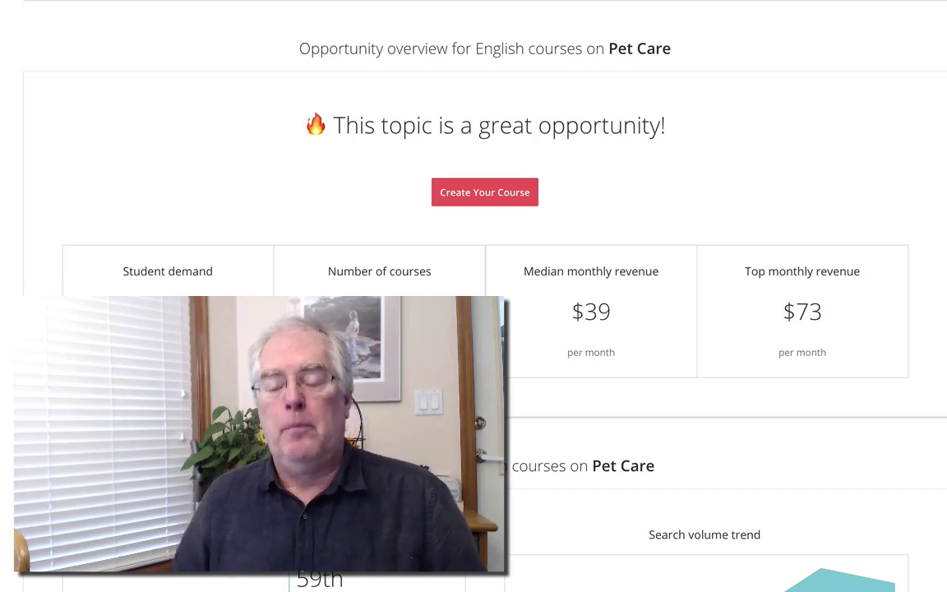
{"action": "scroll", "coordinate": [707, 329], "scroll_direction": "down", "scroll_amount": 6}
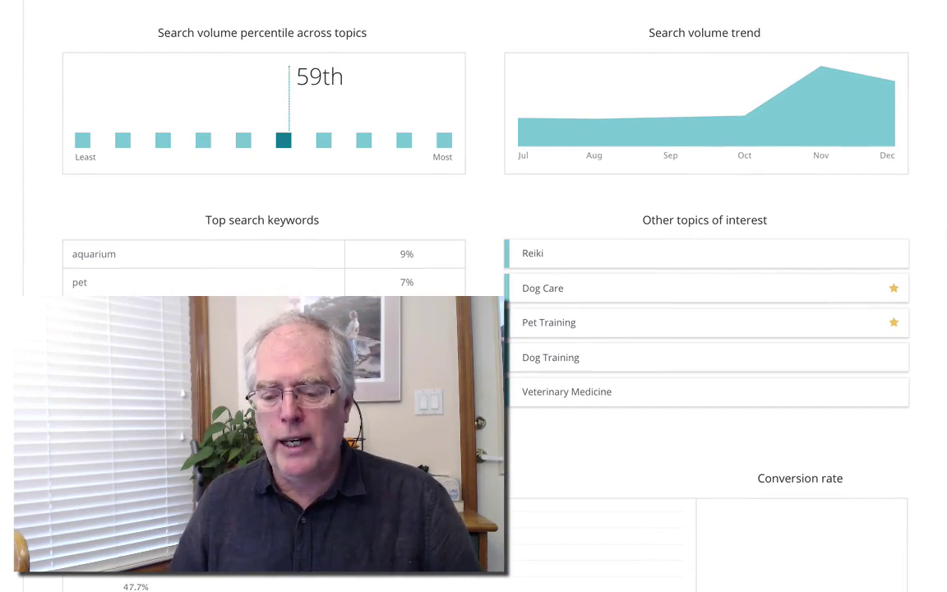
{"action": "scroll", "coordinate": [707, 329], "scroll_direction": "down", "scroll_amount": 2}
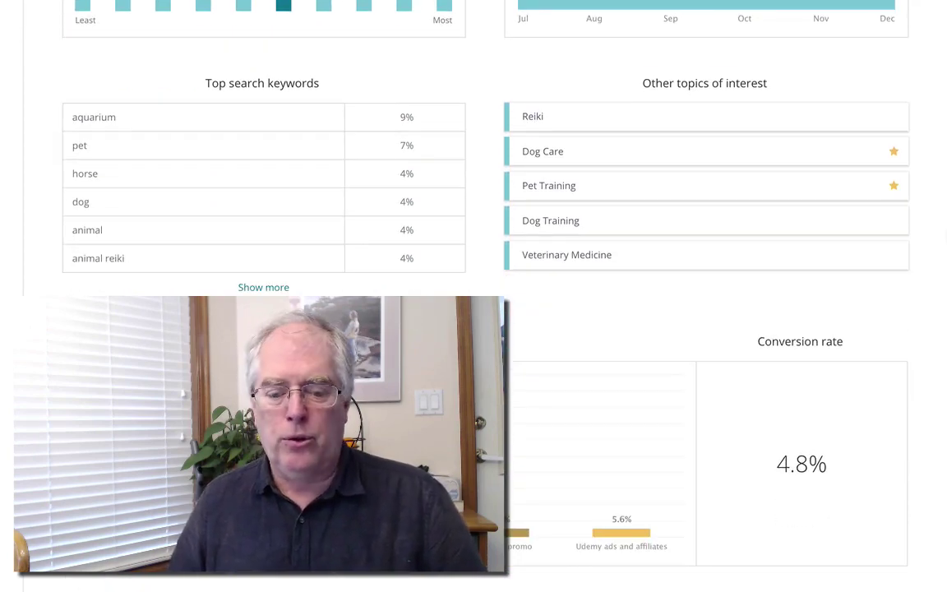
- Review the top earning courses on Pet Care, comparing their prices and ratings
{"action": "scroll", "coordinate": [707, 329], "scroll_direction": "down", "scroll_amount": 4}
{"action": "scroll", "coordinate": [485, 328], "scroll_direction": "down", "scroll_amount": 3}
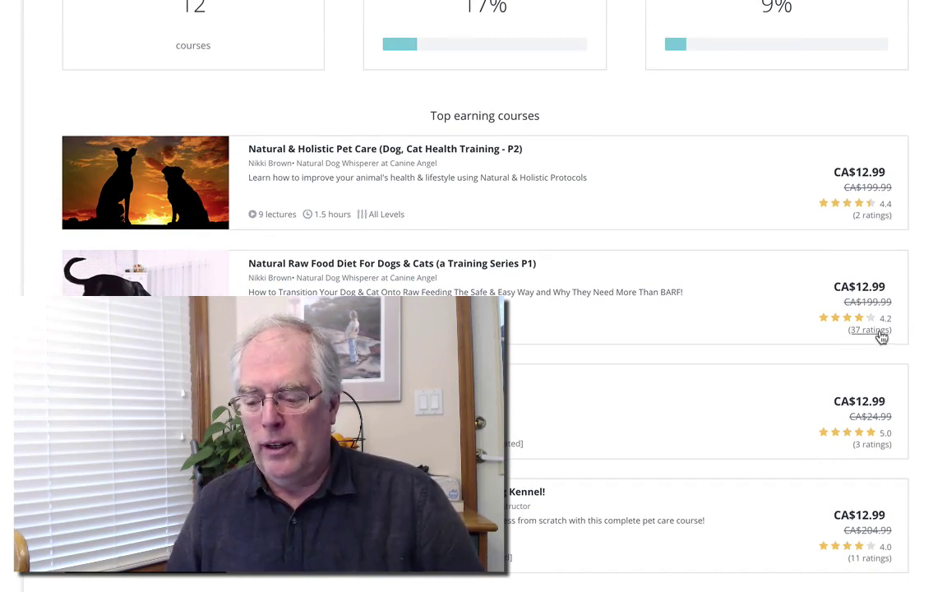
{"action": "scroll", "coordinate": [883, 335], "scroll_direction": "down", "scroll_amount": 3}
{"action": "scroll", "coordinate": [883, 334], "scroll_direction": "up", "scroll_amount": 1}
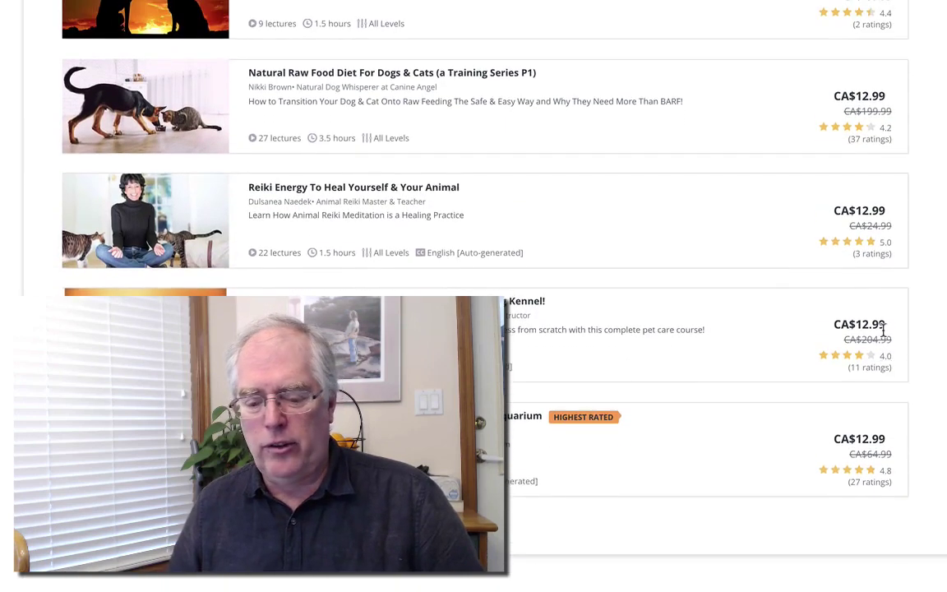
{"action": "scroll", "coordinate": [883, 332], "scroll_direction": "down", "scroll_amount": 1}
{"action": "scroll", "coordinate": [883, 329], "scroll_direction": "up", "scroll_amount": 2}
{"action": "scroll", "coordinate": [880, 325], "scroll_direction": "up", "scroll_amount": 2}
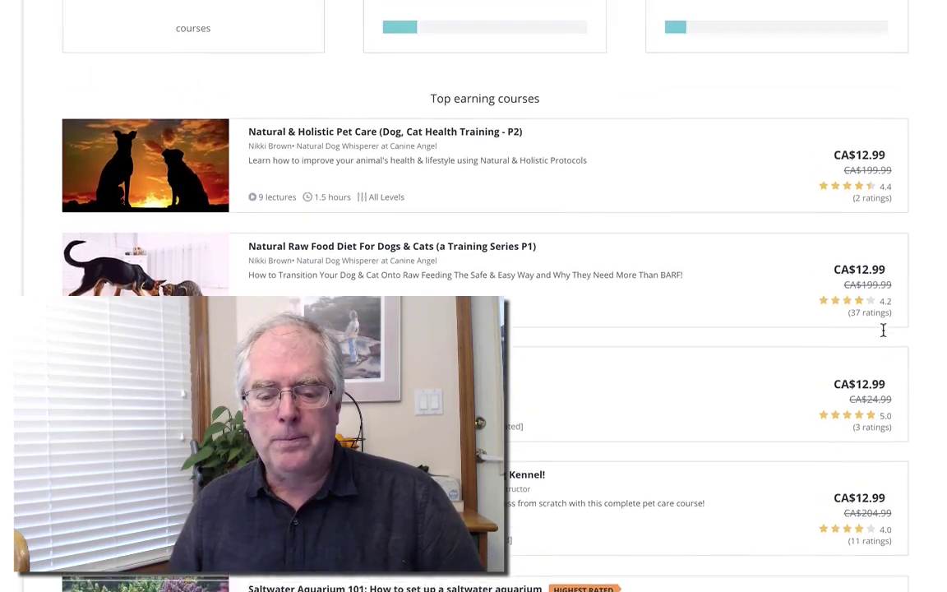
- Go back over Pet Care's existing course statistics, enrollments by channel, related topics and search volume trend
{"action": "scroll", "coordinate": [884, 336], "scroll_direction": "up", "scroll_amount": 4}
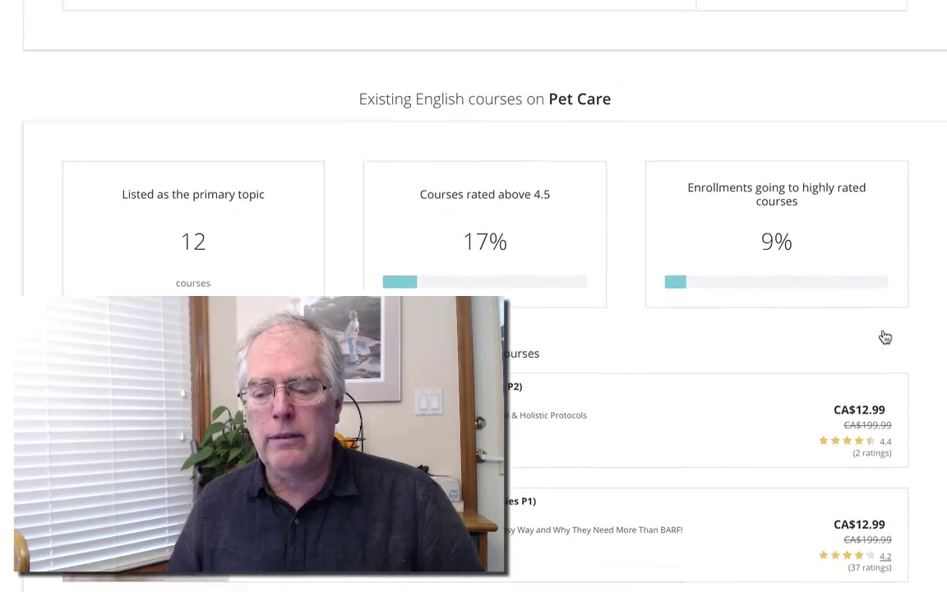
{"action": "scroll", "coordinate": [884, 335], "scroll_direction": "up", "scroll_amount": 1}
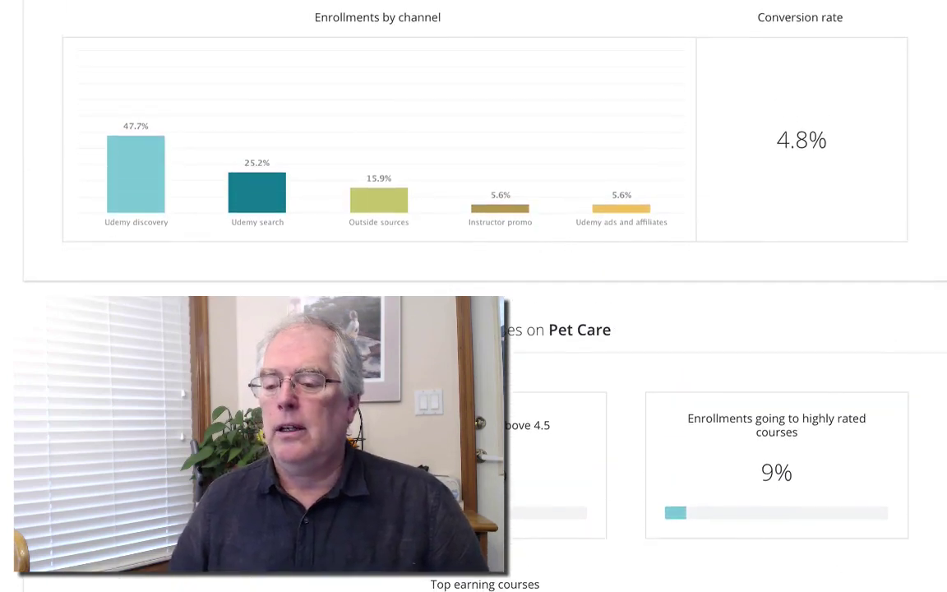
{"action": "scroll", "coordinate": [884, 334], "scroll_direction": "up", "scroll_amount": 3}
{"action": "scroll", "coordinate": [884, 334], "scroll_direction": "up", "scroll_amount": 2}
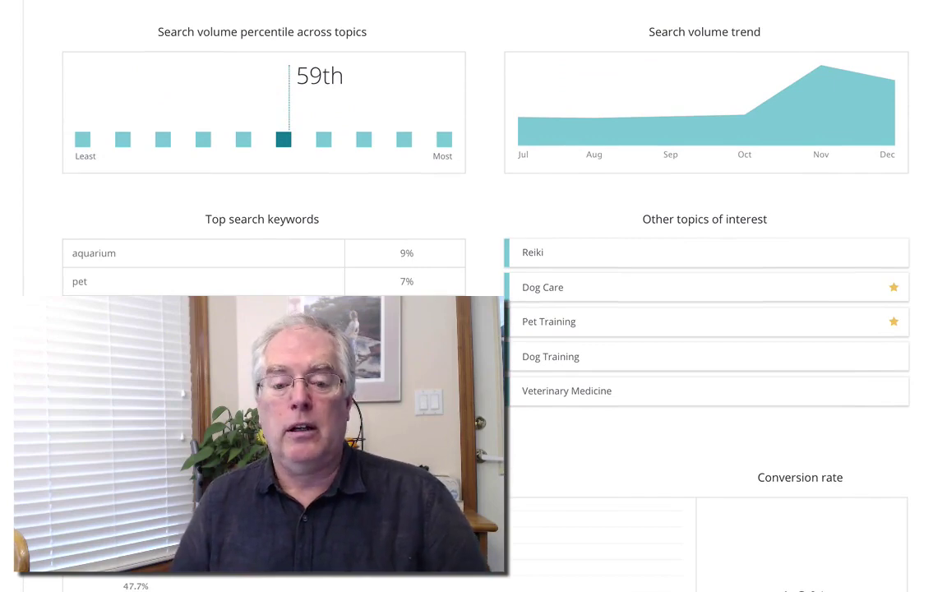
{"action": "scroll", "coordinate": [884, 334], "scroll_direction": "up", "scroll_amount": 1}
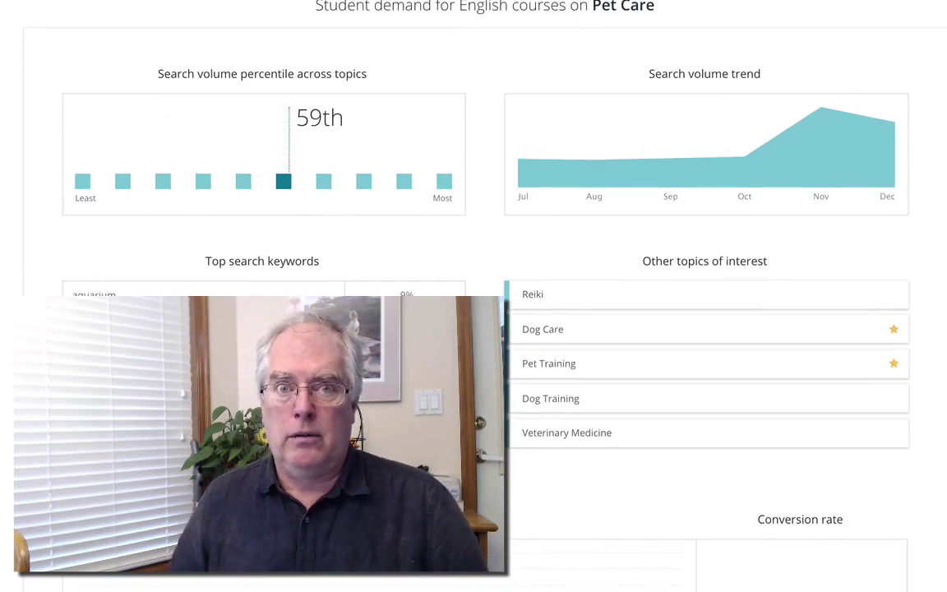
{"action": "scroll", "coordinate": [884, 334], "scroll_direction": "up", "scroll_amount": 9}
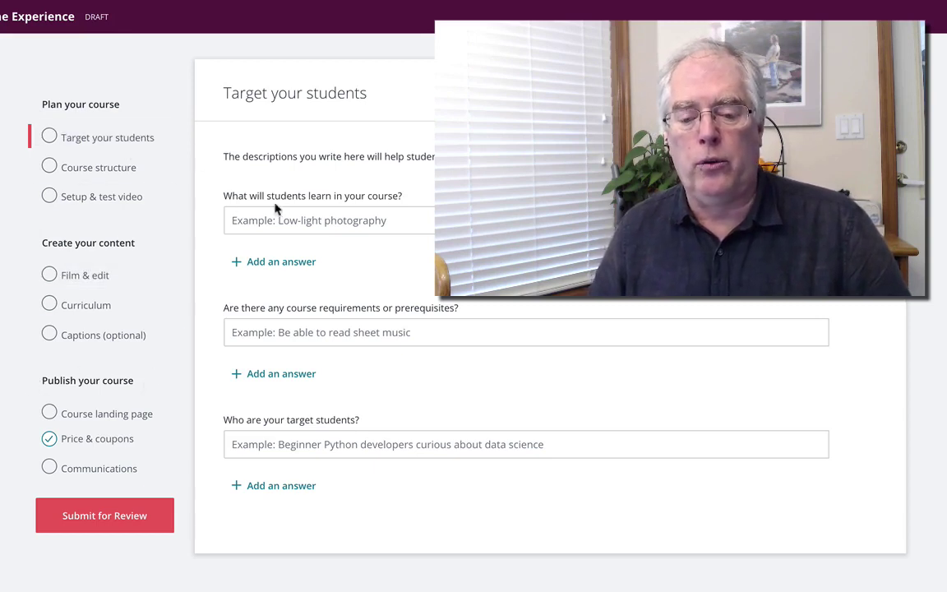
- Enter "how to use Udemy to grow your business" as what students will learn and add a second, empty answer field
{"action": "left_click", "coordinate": [221, 201]}
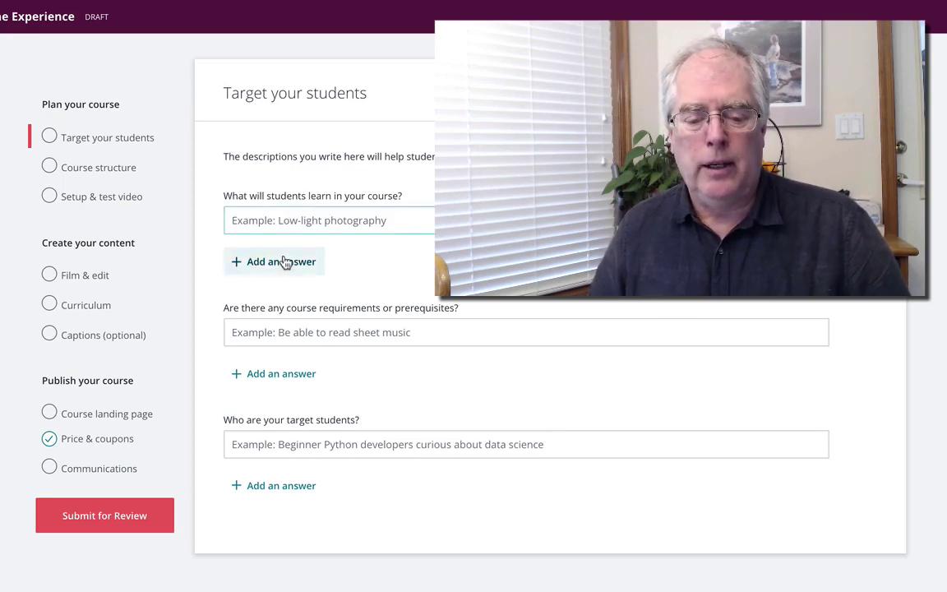
{"action": "left_click", "coordinate": [277, 226]}
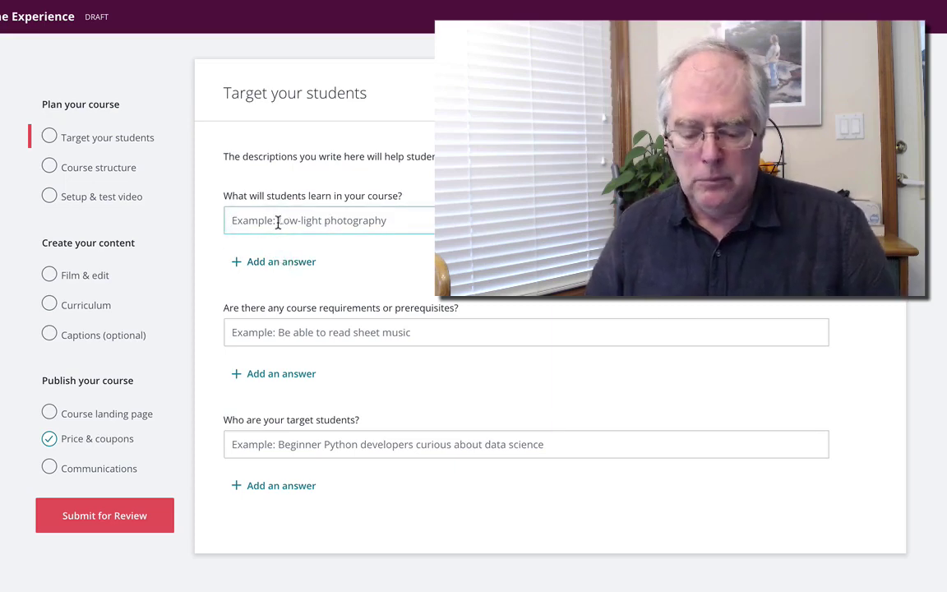
{"action": "type", "text": "how to u"}
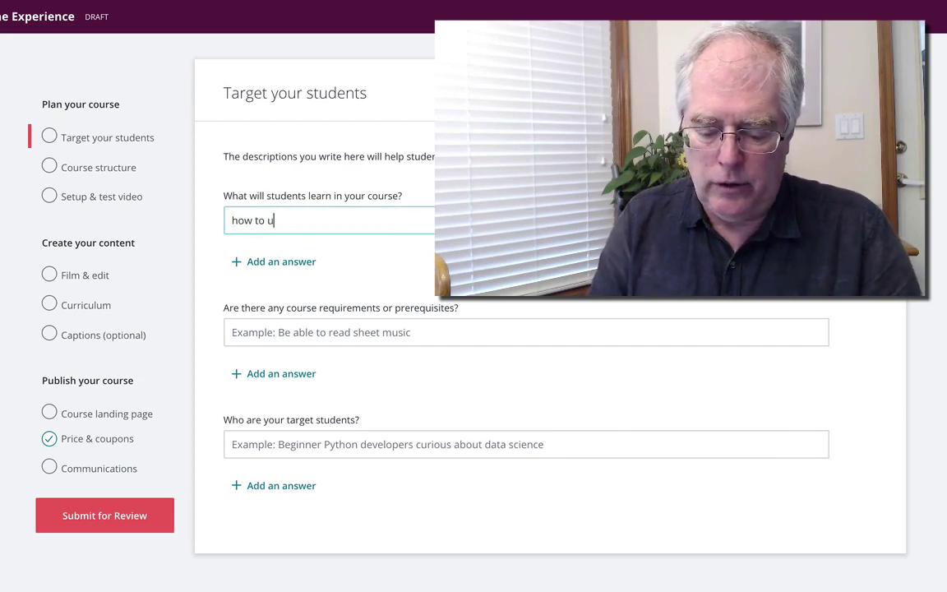
{"action": "type", "text": "se Yoemy t"}
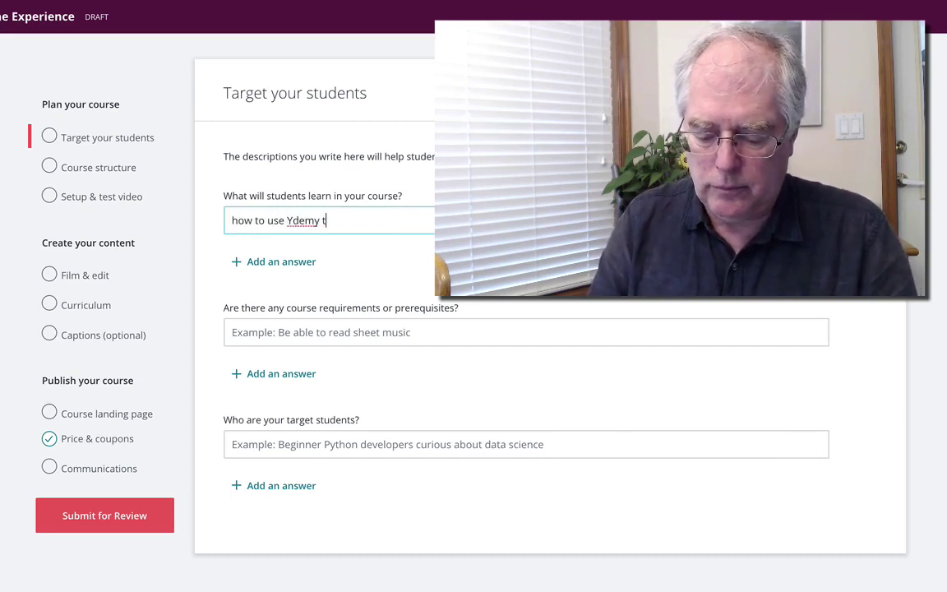
{"action": "type", "text": "o grow "}
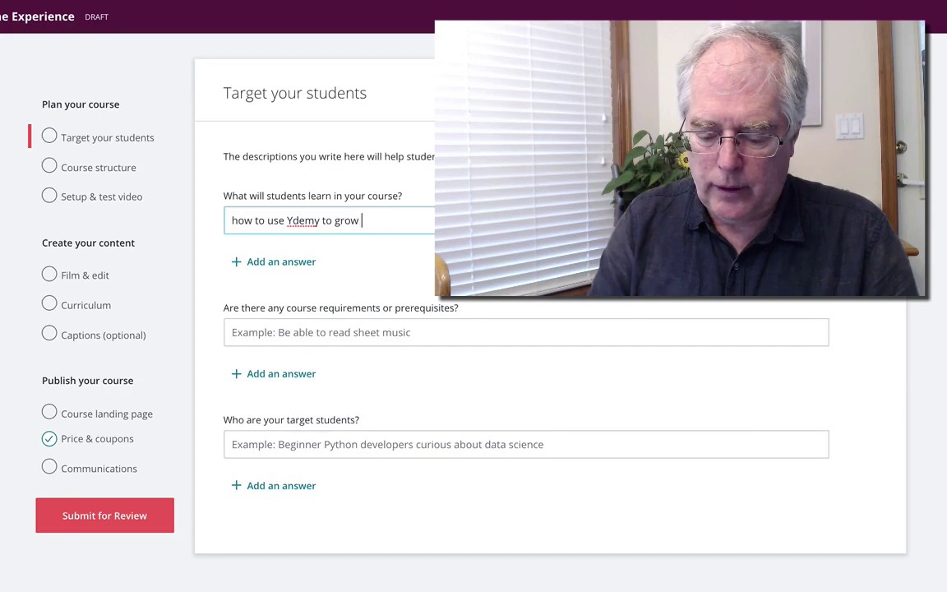
{"action": "type", "text": "your business"}
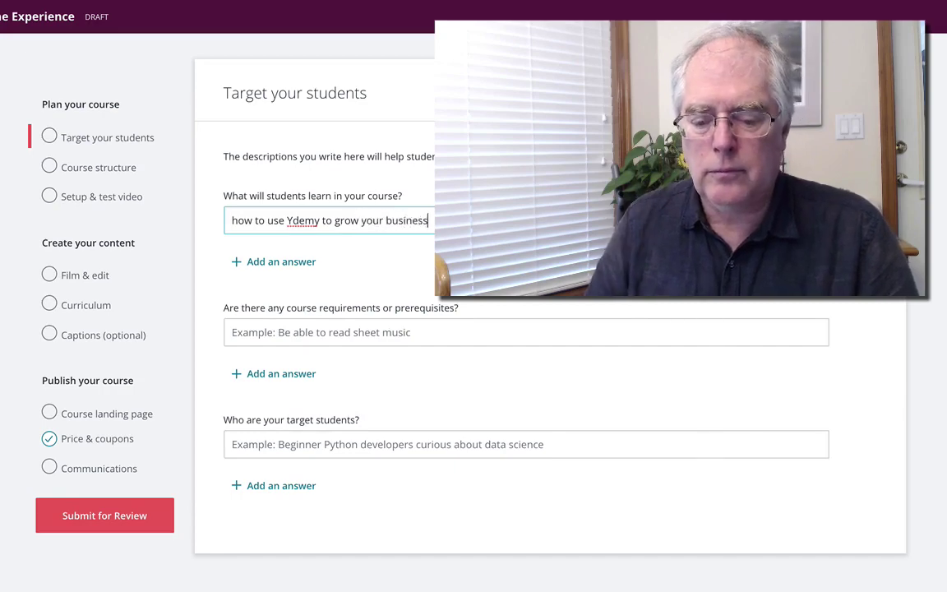
{"action": "left_click", "coordinate": [289, 219]}
{"action": "key", "text": "Delete"}
{"action": "type", "text": "U"}
{"action": "left_click", "coordinate": [284, 262]}
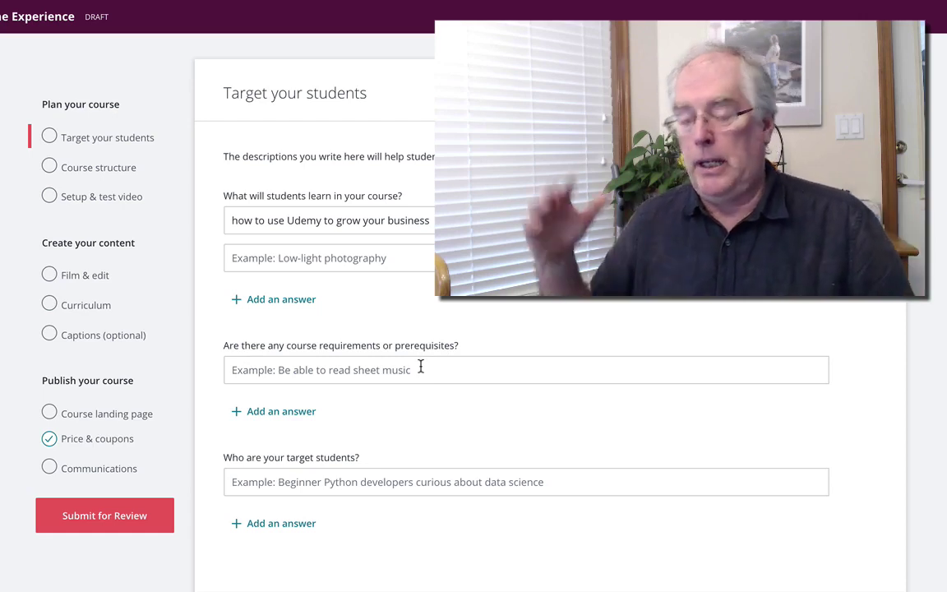
{"action": "left_click", "coordinate": [235, 480]}
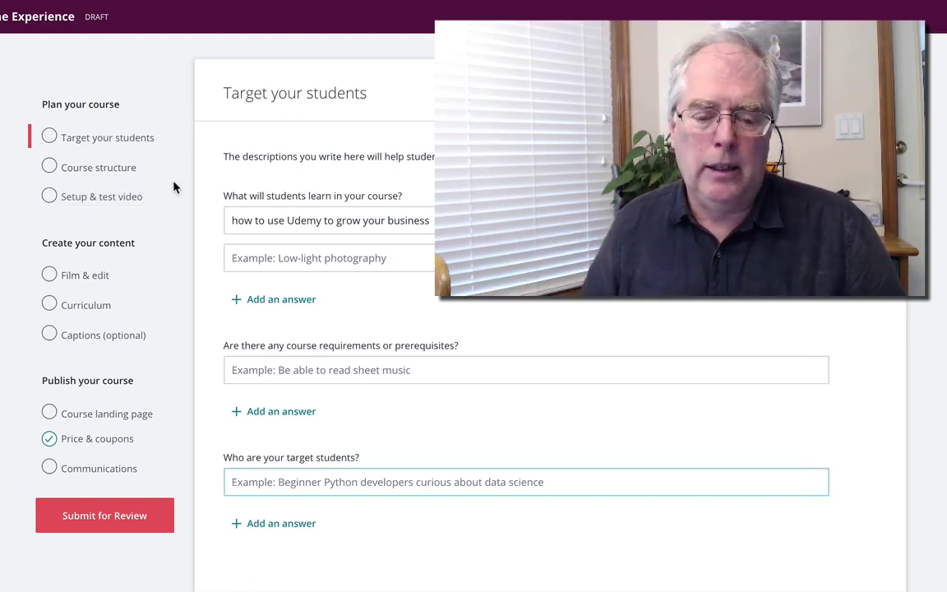
- Open the course's Curriculum and expand Lecture 2, What is Mindset?, to see its description and resources option
{"action": "left_click", "coordinate": [102, 309]}
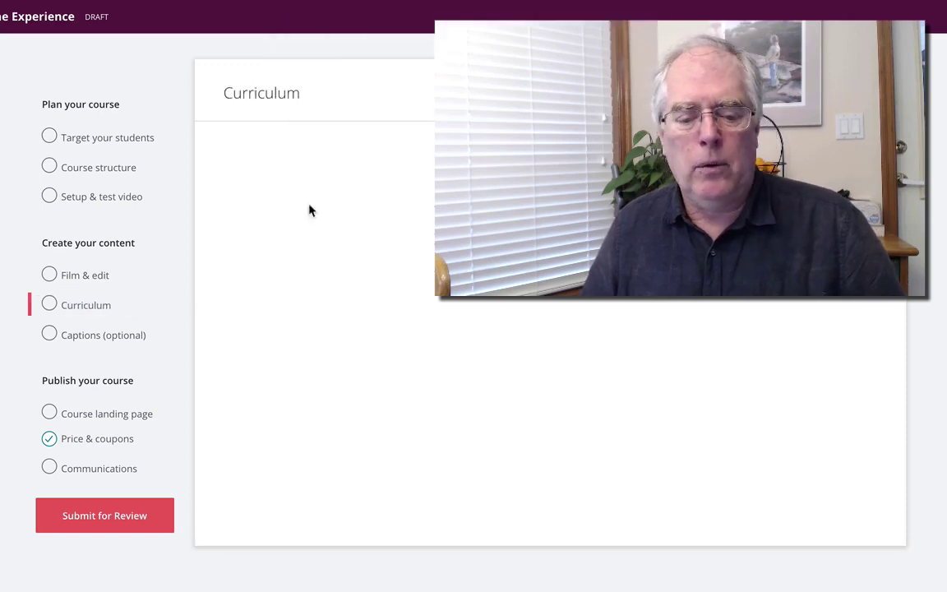
{"action": "left_click", "coordinate": [95, 308]}
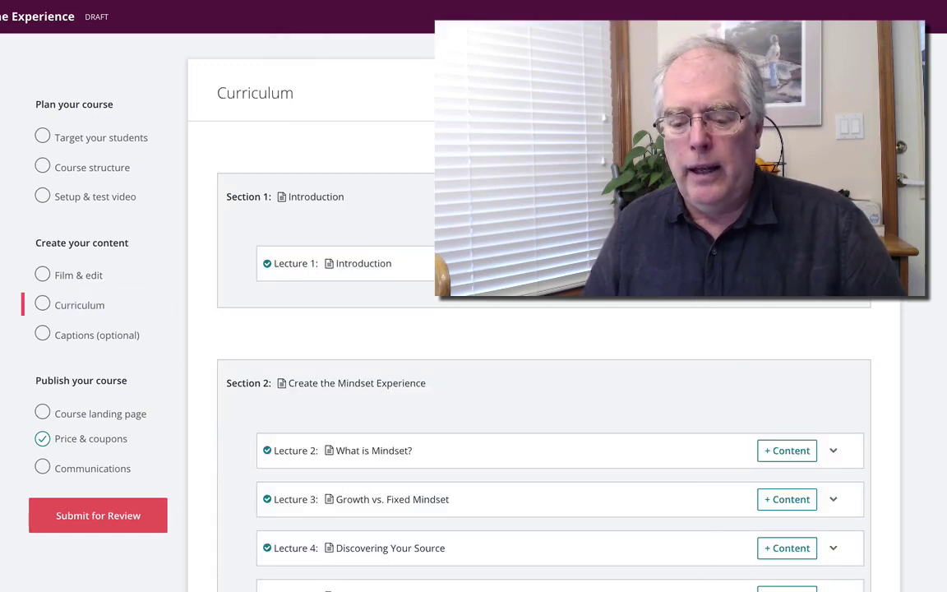
{"action": "scroll", "coordinate": [313, 97], "scroll_direction": "down", "scroll_amount": 3}
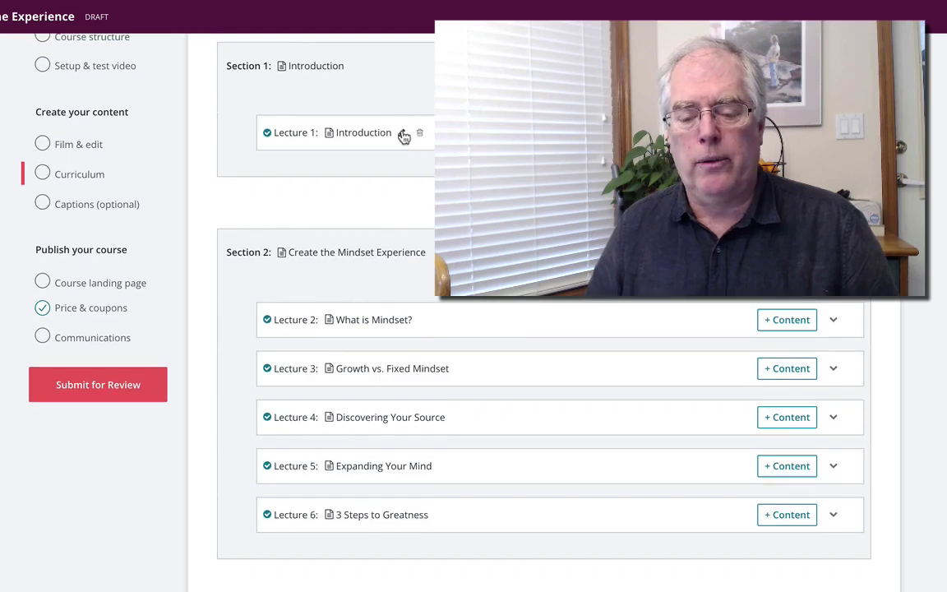
{"action": "scroll", "coordinate": [394, 173], "scroll_direction": "up", "scroll_amount": 1}
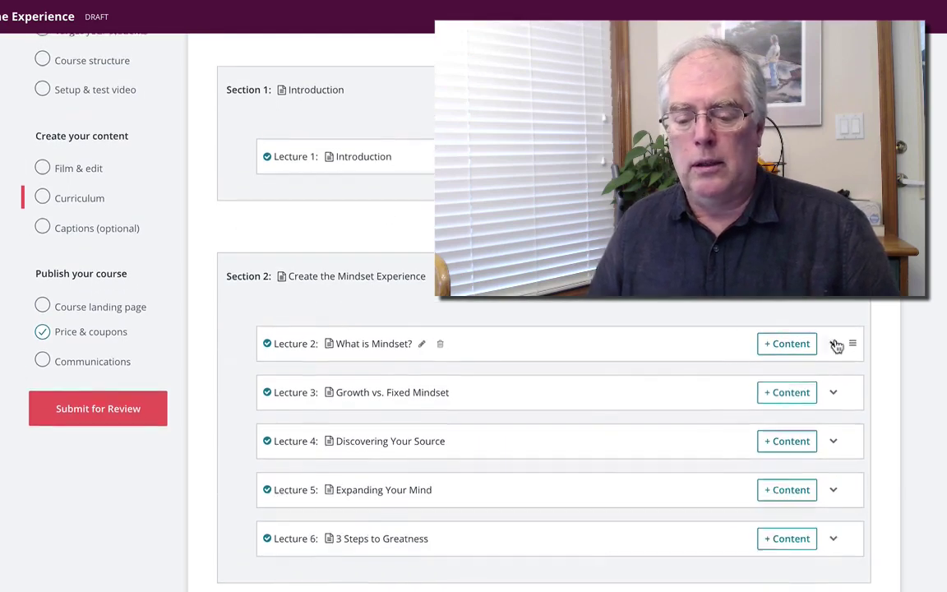
{"action": "left_click", "coordinate": [834, 344]}
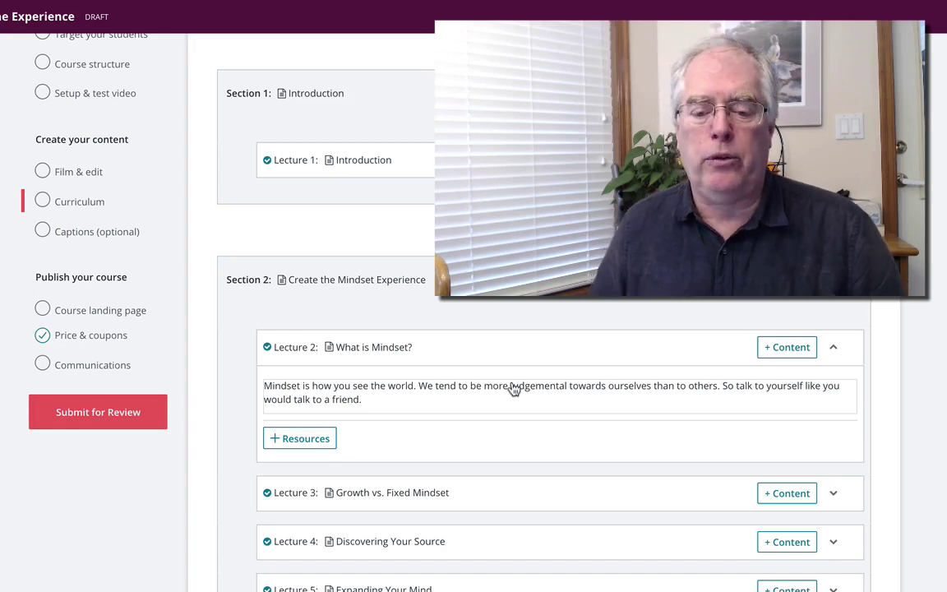
- Look through the curriculum's sections and lectures, from Create the Mindset Experience down past Persuasion
{"action": "scroll", "coordinate": [933, 273], "scroll_direction": "down", "scroll_amount": 1}
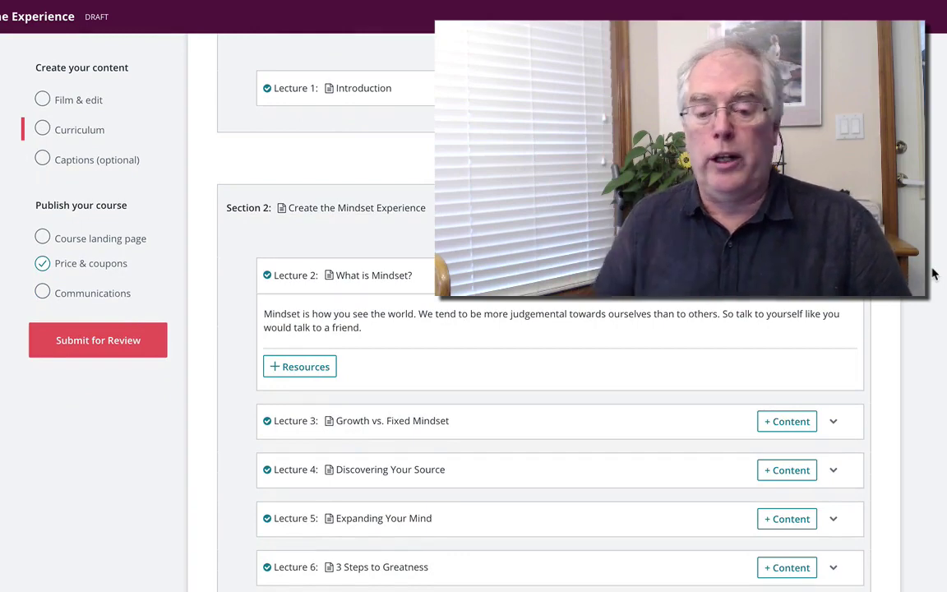
{"action": "scroll", "coordinate": [933, 273], "scroll_direction": "down", "scroll_amount": 1}
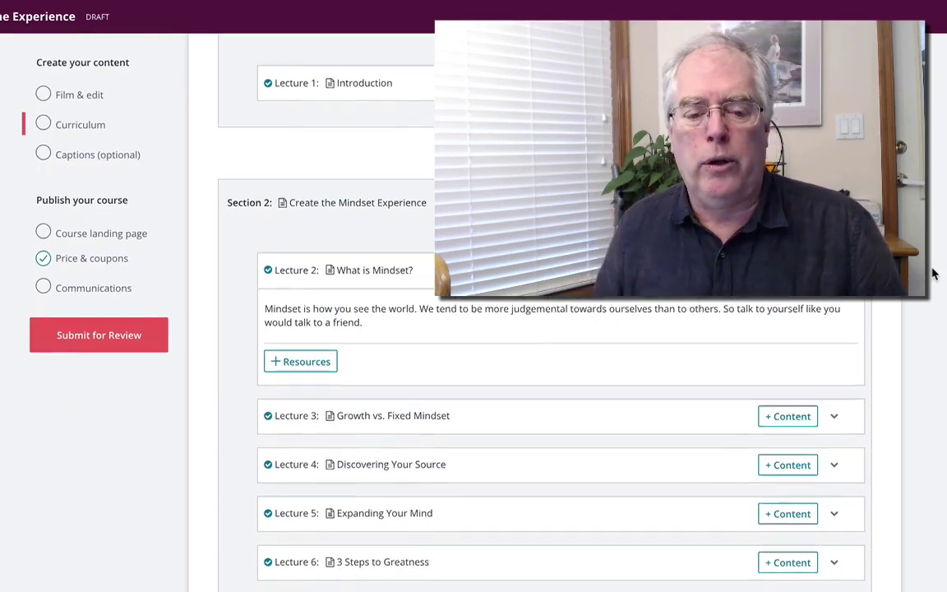
{"action": "scroll", "coordinate": [933, 273], "scroll_direction": "down", "scroll_amount": 2}
{"action": "scroll", "coordinate": [929, 212], "scroll_direction": "down", "scroll_amount": 20}
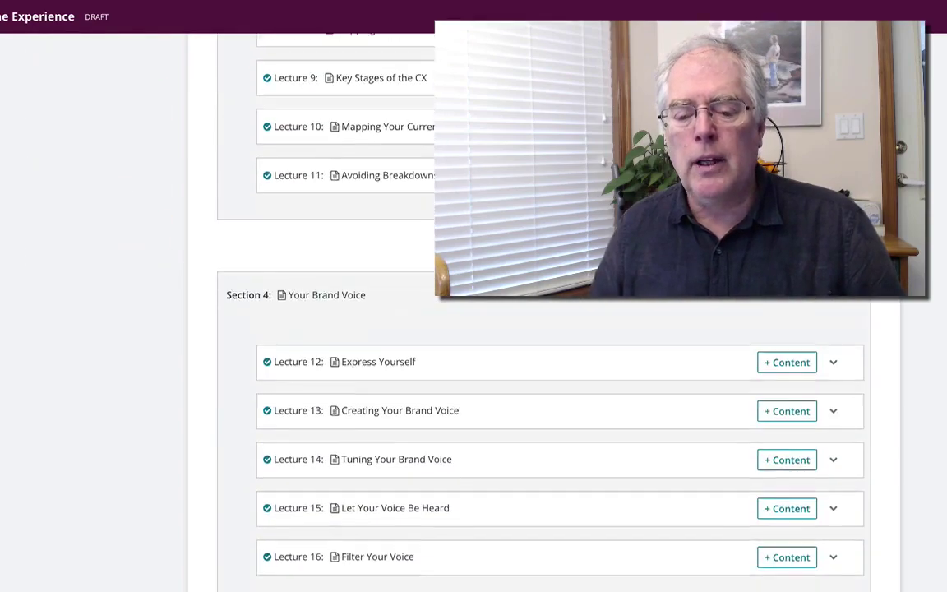
{"action": "scroll", "coordinate": [542, 329], "scroll_direction": "down", "scroll_amount": 18}
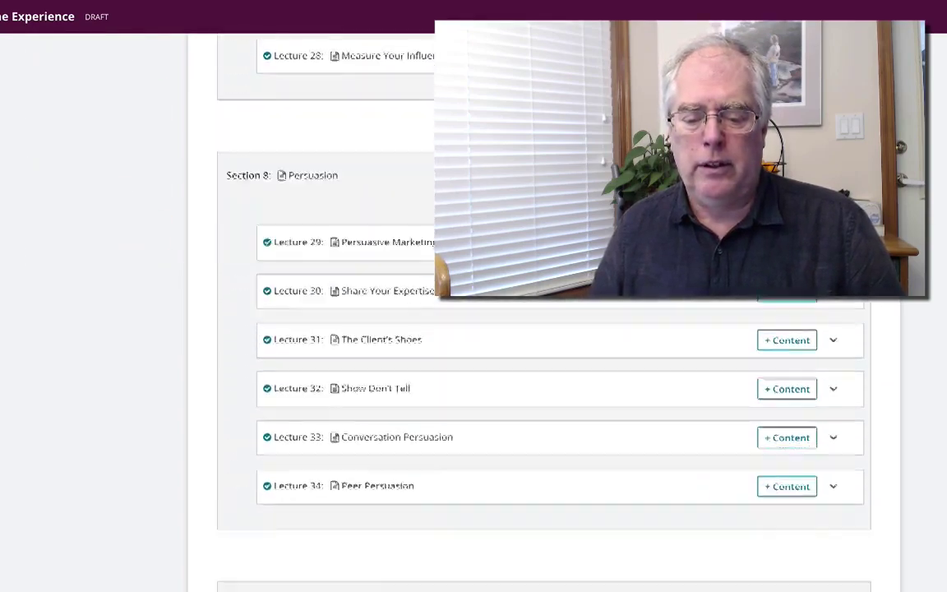
{"action": "scroll", "coordinate": [542, 329], "scroll_direction": "up", "scroll_amount": 20}
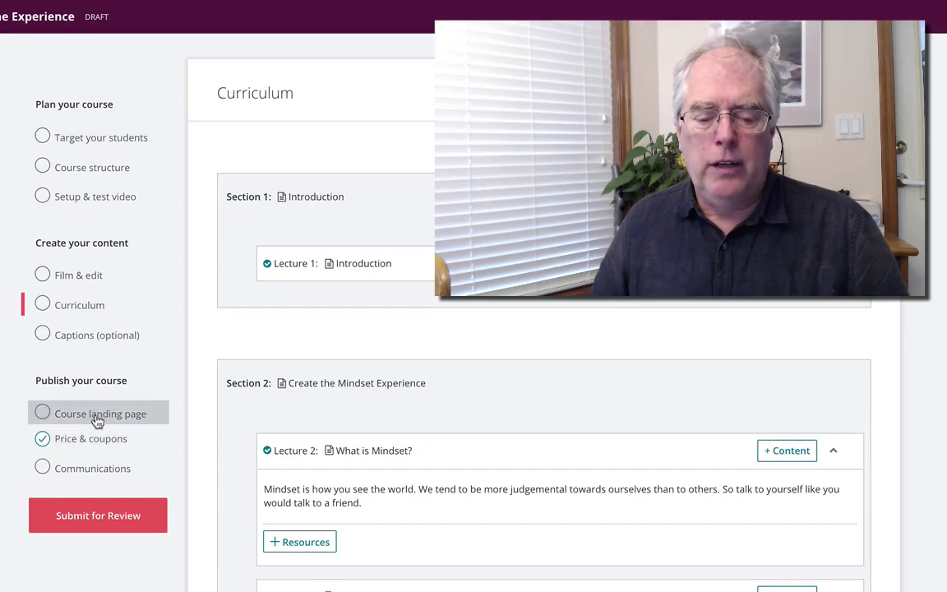
- Open the Course landing page and go through the title, subtitle and description fields
{"action": "left_click", "coordinate": [97, 419]}
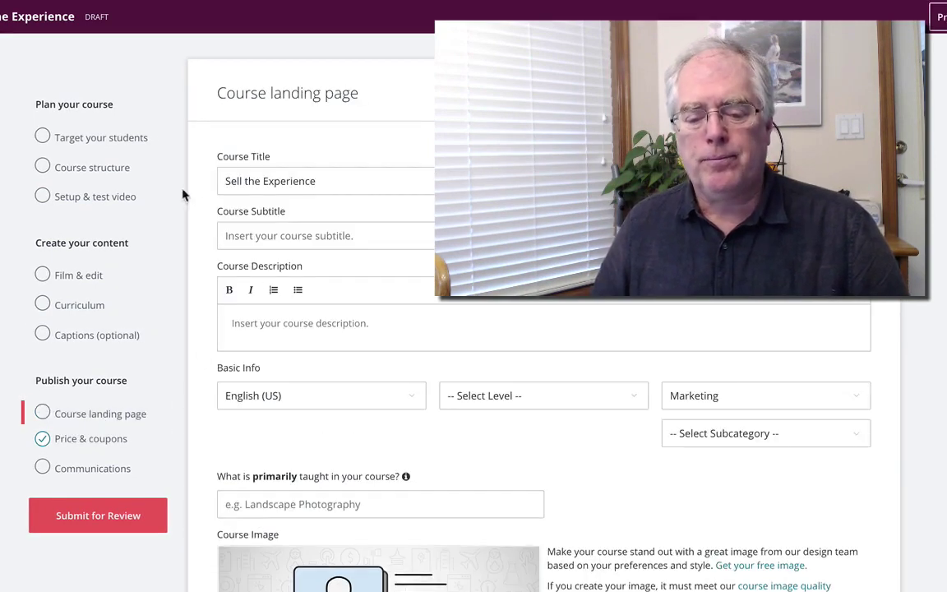
{"action": "left_click", "coordinate": [311, 181]}
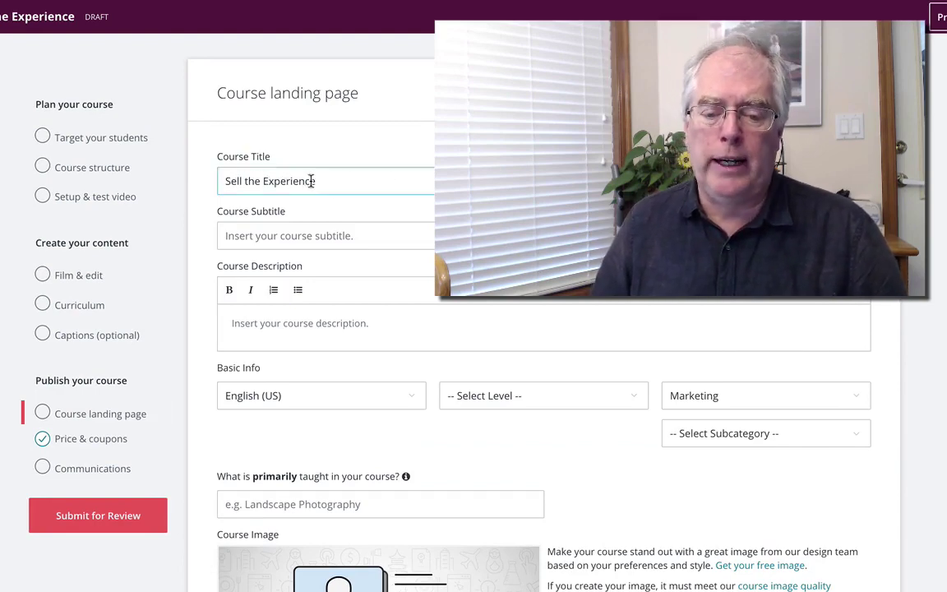
{"action": "left_click", "coordinate": [294, 236]}
{"action": "left_click", "coordinate": [281, 339]}
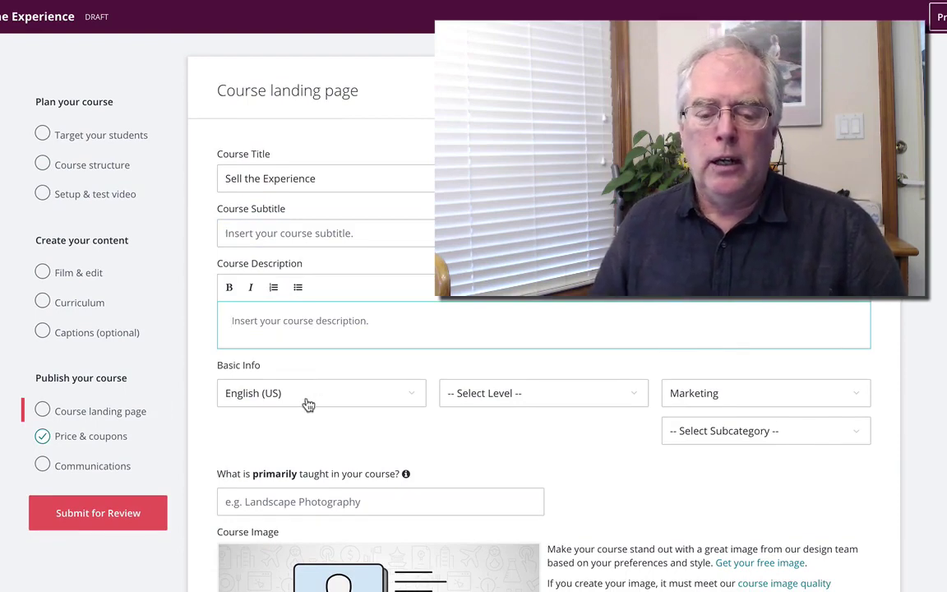
- Set the course level to All Levels, the category to Business and the subcategory to Sales
{"action": "left_click", "coordinate": [492, 396]}
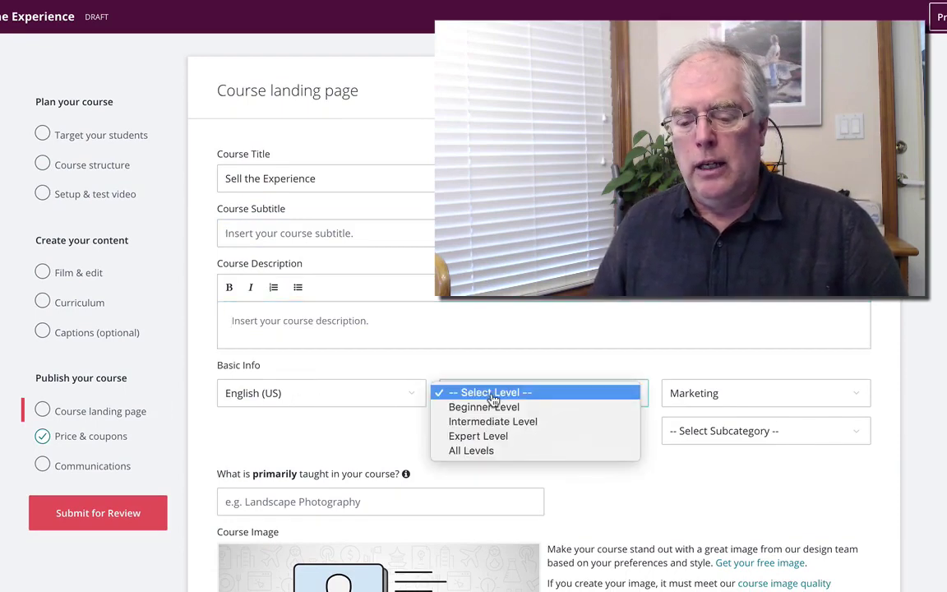
{"action": "left_click", "coordinate": [483, 452]}
{"action": "left_click", "coordinate": [750, 432]}
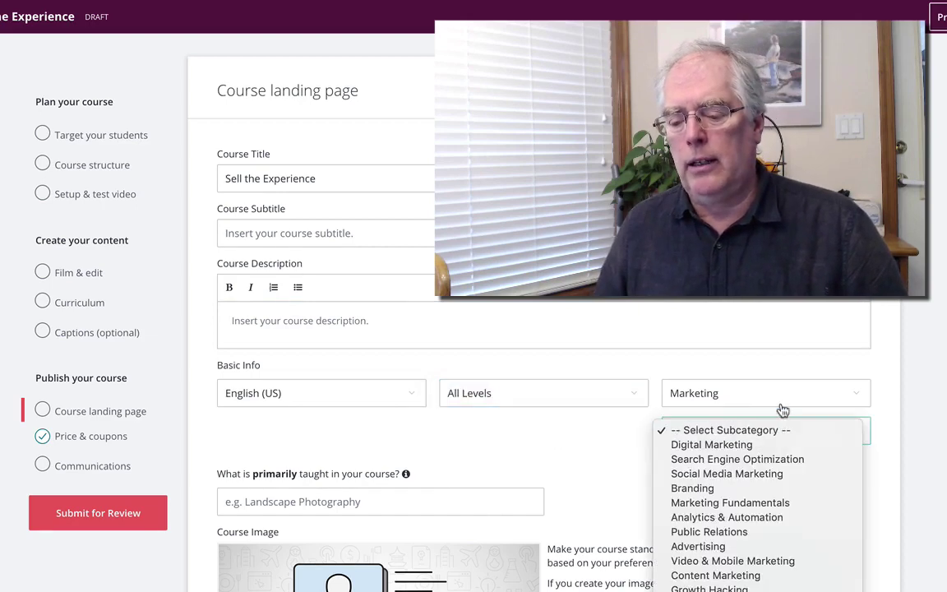
{"action": "left_click", "coordinate": [785, 401]}
{"action": "left_click", "coordinate": [786, 402]}
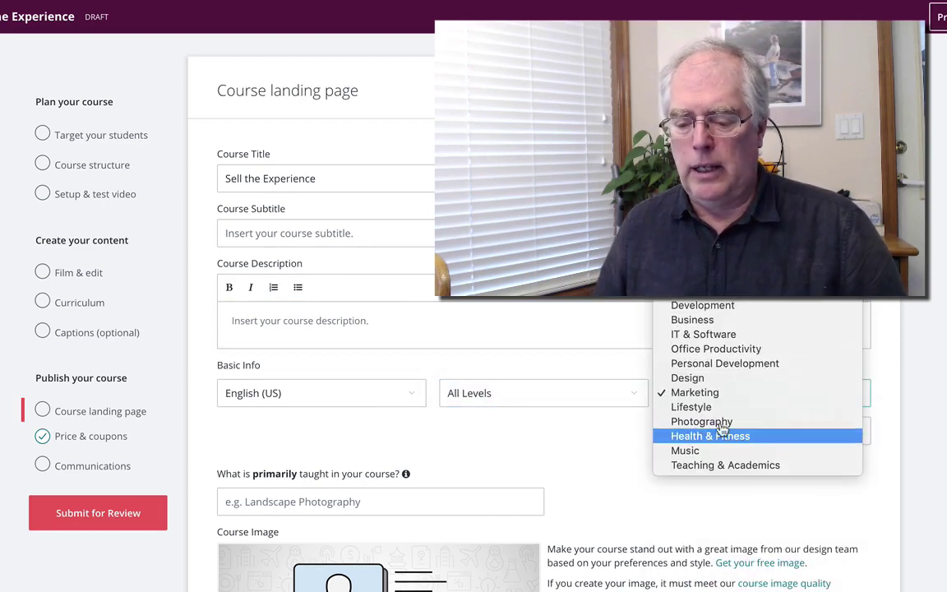
{"action": "left_click", "coordinate": [617, 450]}
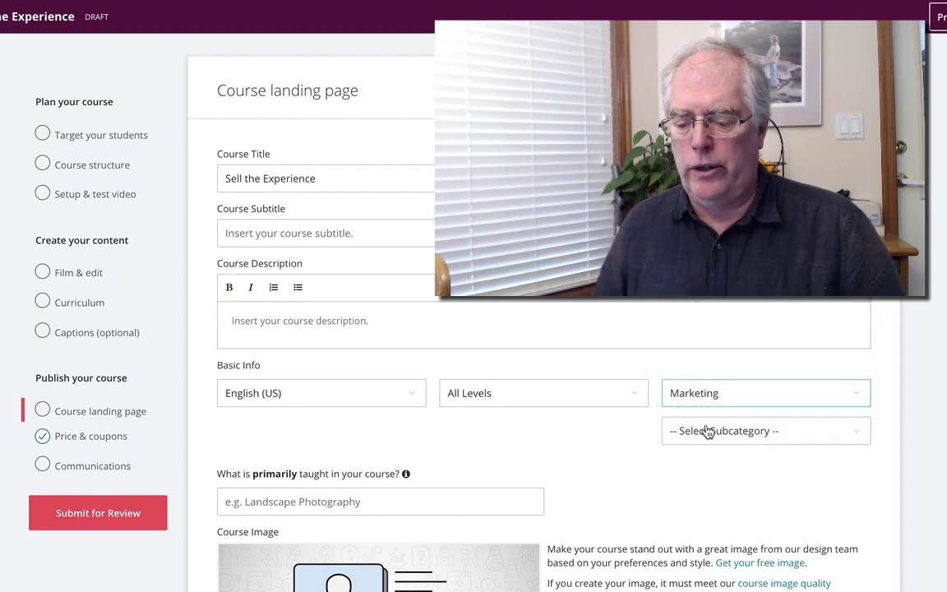
{"action": "left_click", "coordinate": [709, 432]}
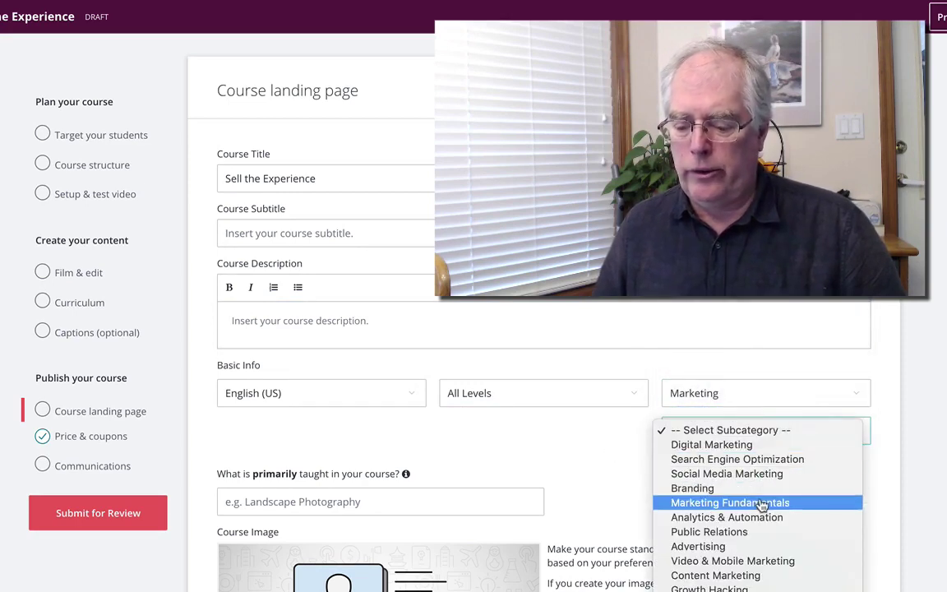
- Review the landing page's course image, promotional video and instructor profile requirements
{"action": "scroll", "coordinate": [762, 507], "scroll_direction": "down", "scroll_amount": 4}
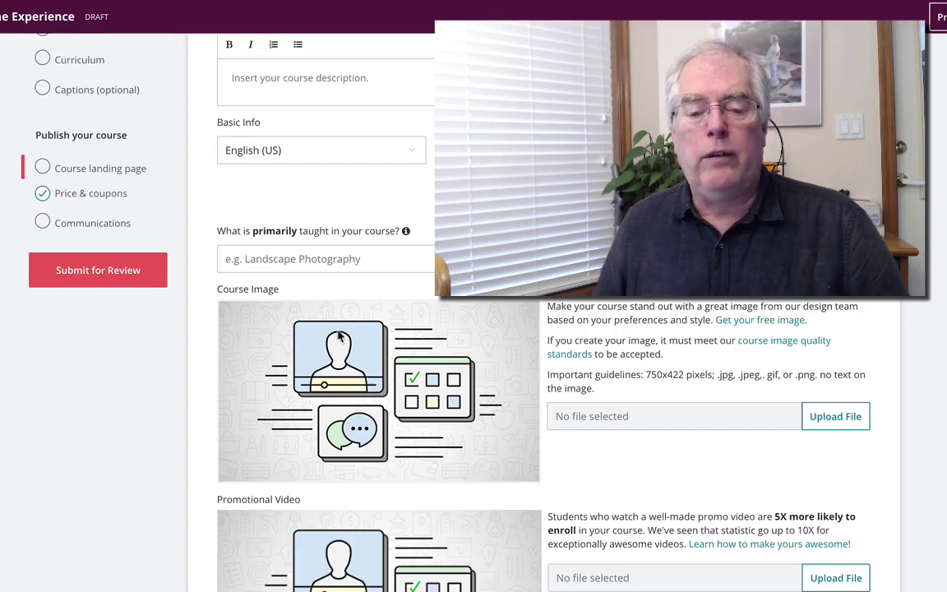
{"action": "scroll", "coordinate": [702, 414], "scroll_direction": "down", "scroll_amount": 4}
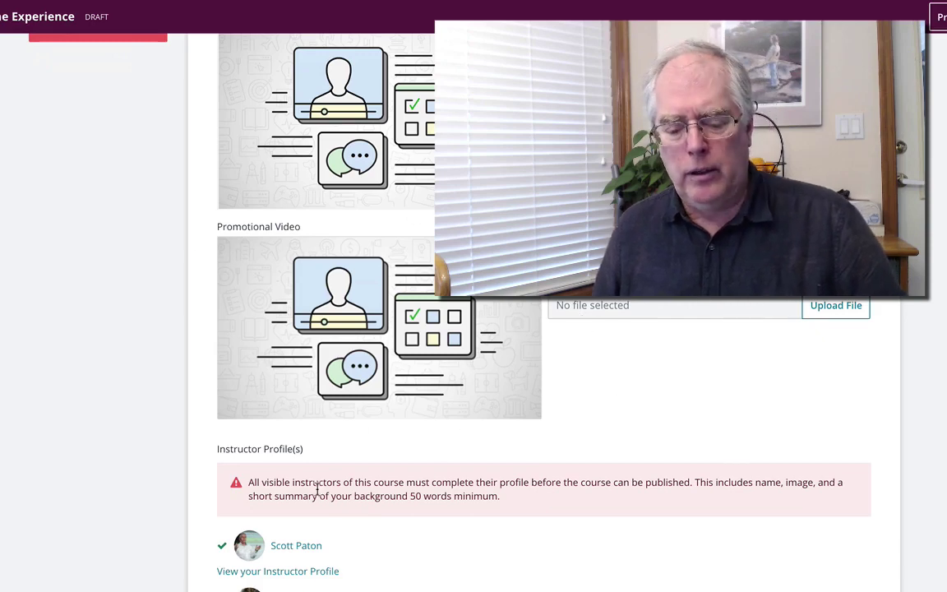
{"action": "scroll", "coordinate": [493, 487], "scroll_direction": "down", "scroll_amount": 2}
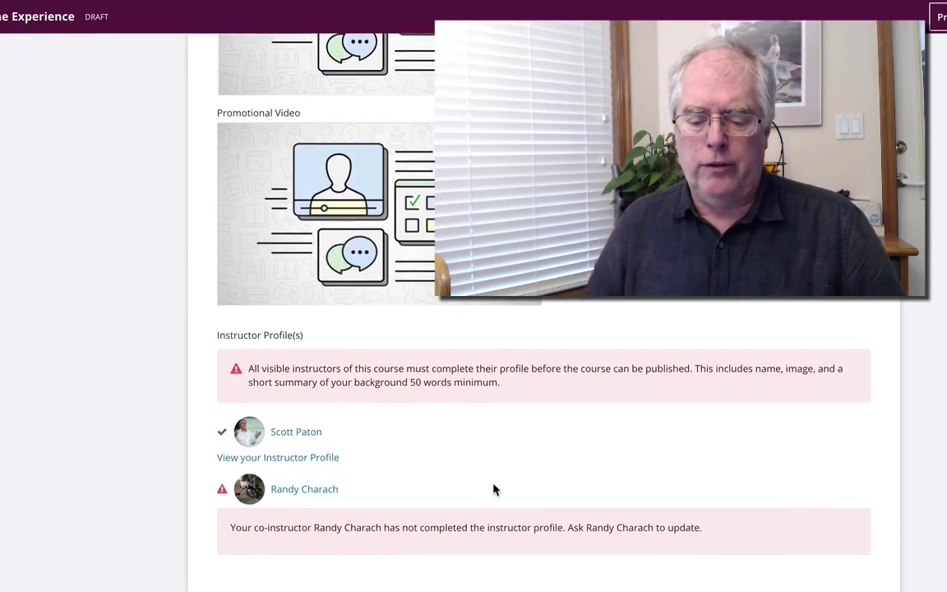
{"action": "scroll", "coordinate": [496, 489], "scroll_direction": "up", "scroll_amount": 1}
{"action": "scroll", "coordinate": [494, 489], "scroll_direction": "up", "scroll_amount": 10}
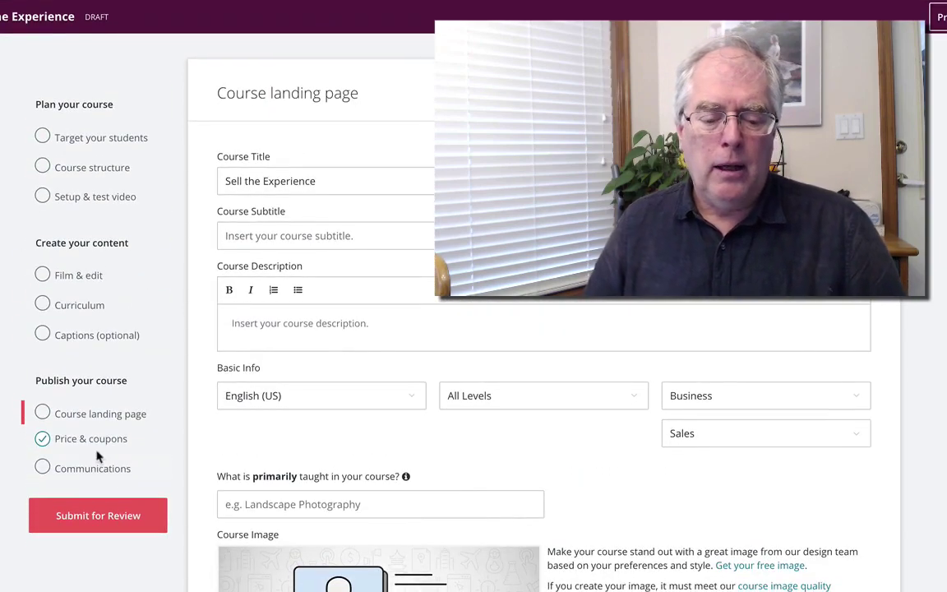
- Open the Price & coupons page, leaving the landing page without saving its changes, and start a new course coupon
{"action": "left_click", "coordinate": [89, 440]}
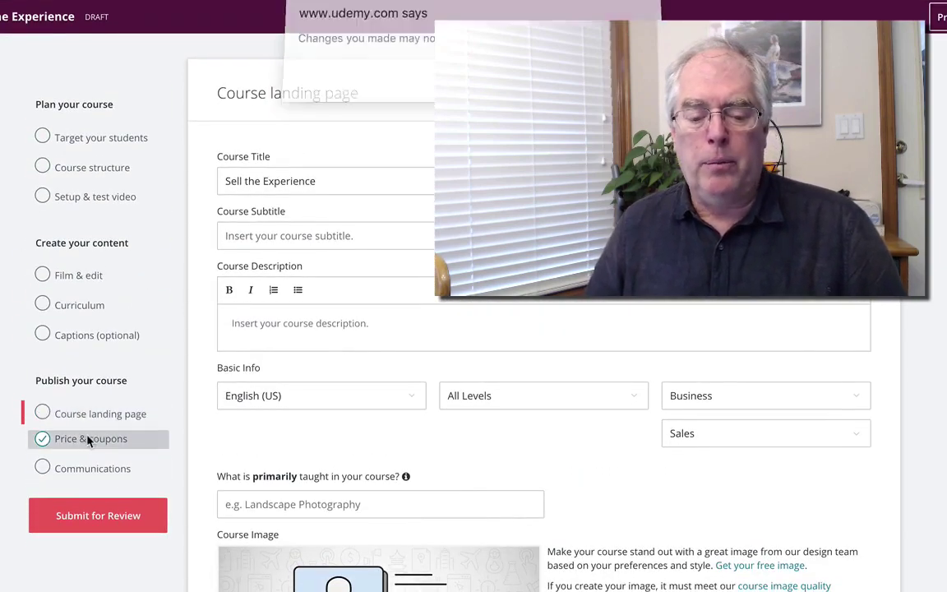
{"action": "key", "text": "Return"}
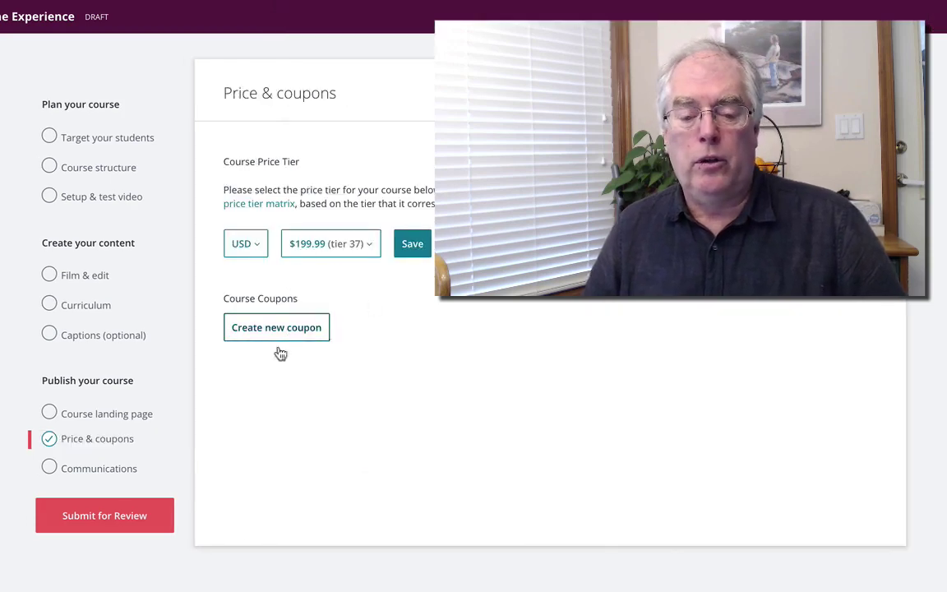
{"action": "left_click", "coordinate": [285, 330]}
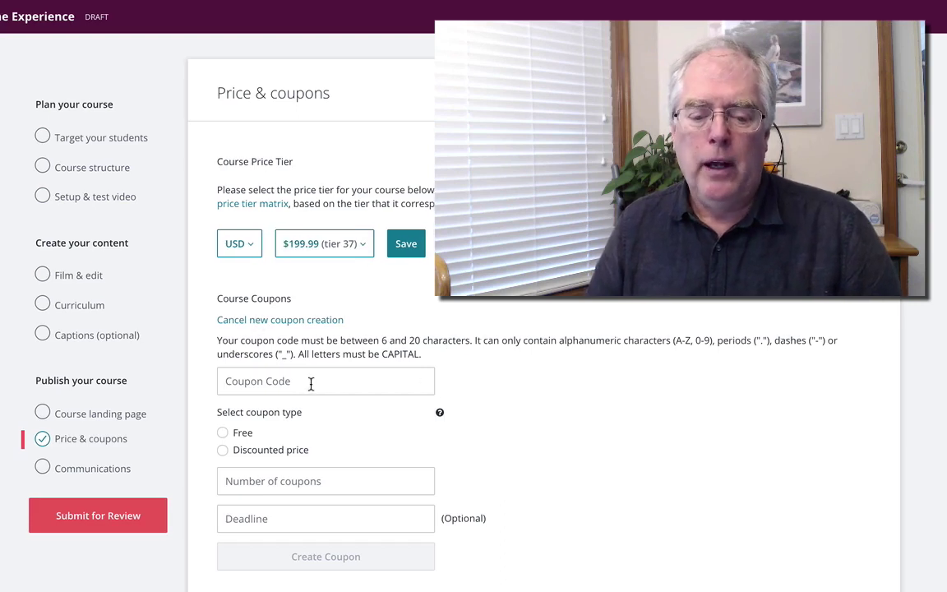
- Make the coupon a discounted-price coupon and set the number of coupons to 1000
{"action": "left_click", "coordinate": [222, 433]}
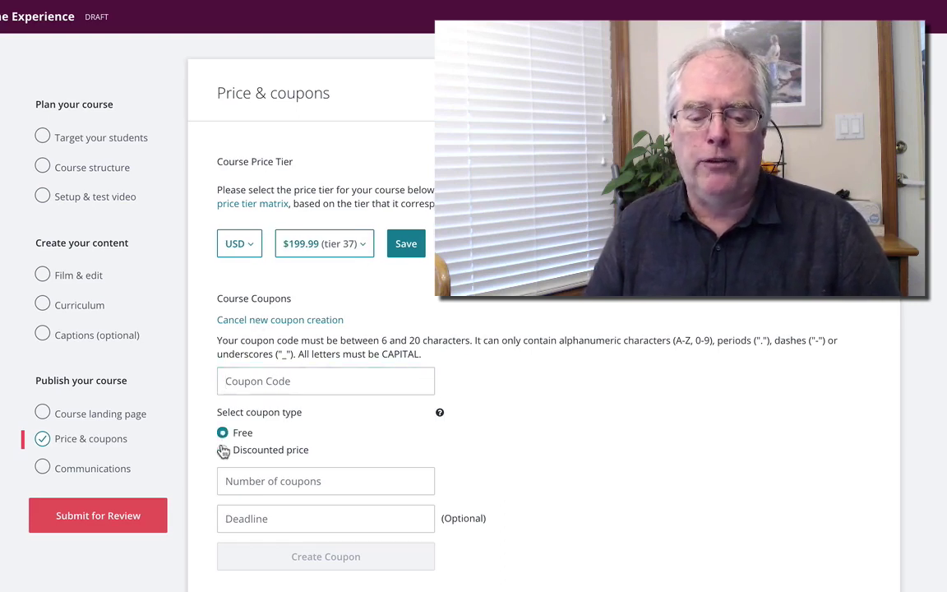
{"action": "scroll", "coordinate": [235, 467], "scroll_direction": "down", "scroll_amount": 1}
{"action": "left_click", "coordinate": [223, 444]}
{"action": "left_click", "coordinate": [332, 509]}
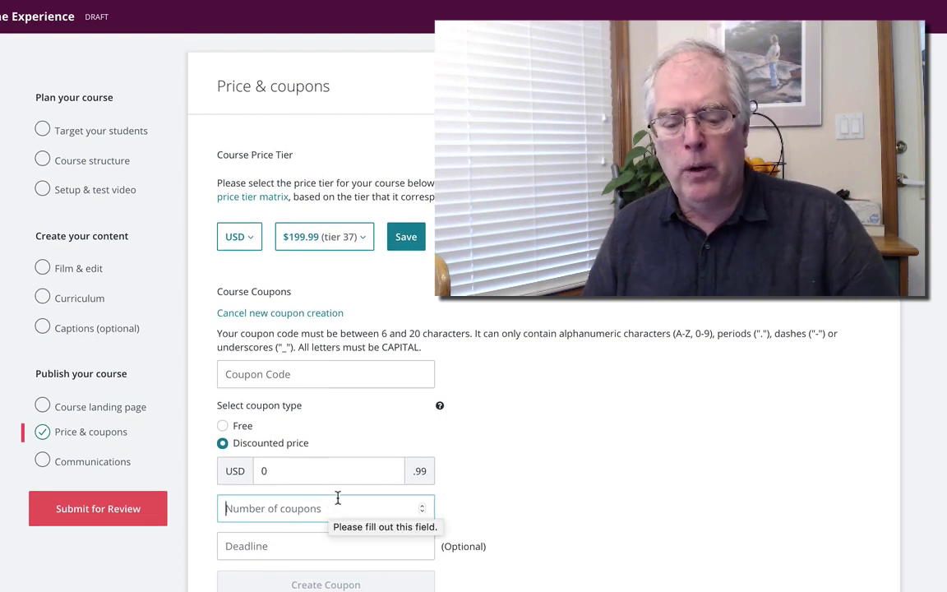
{"action": "type", "text": "1000"}
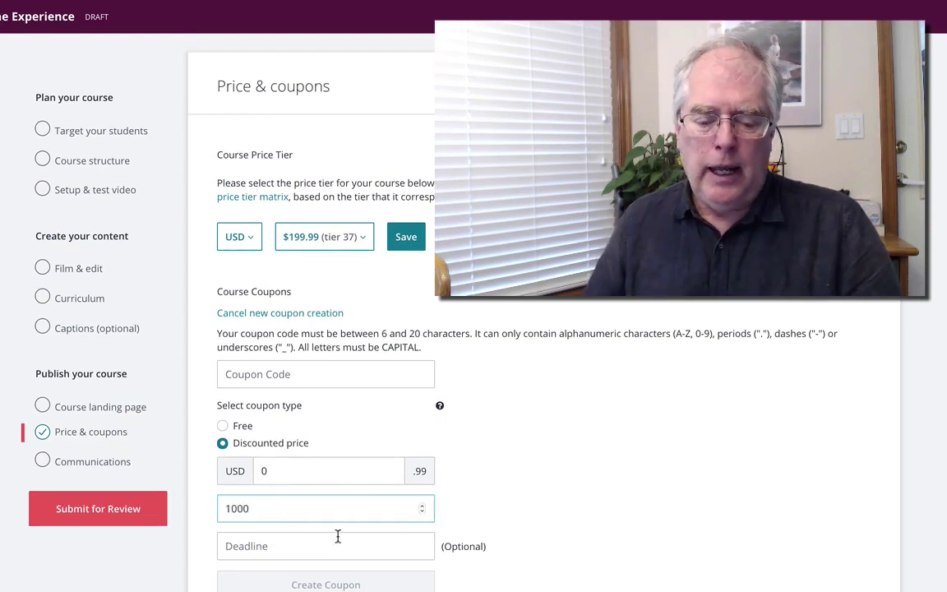
- Set the coupon's deadline to January 30, 2019
{"action": "left_click", "coordinate": [335, 539]}
{"action": "scroll", "coordinate": [335, 589], "scroll_direction": "down", "scroll_amount": 1}
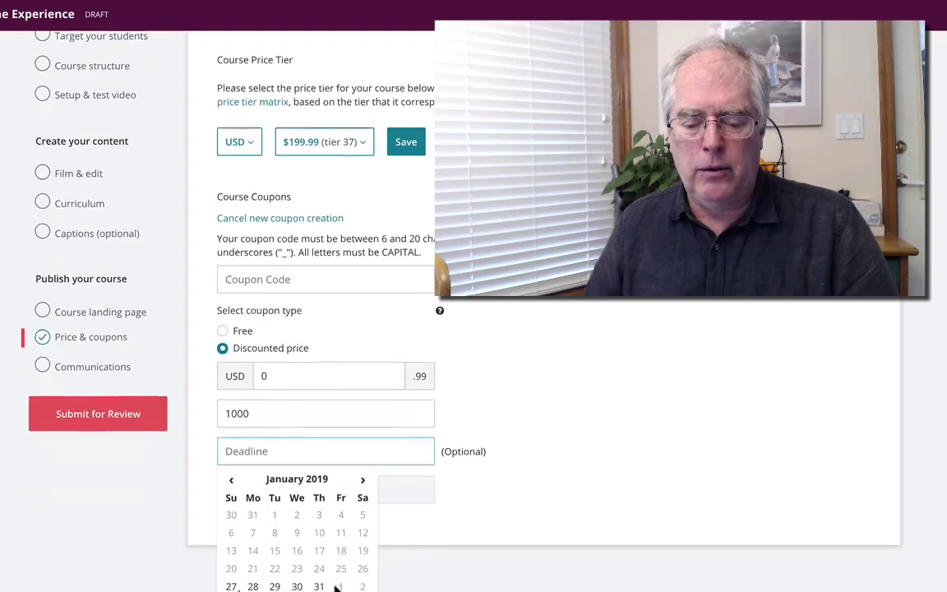
{"action": "left_click", "coordinate": [297, 589]}
{"action": "left_click", "coordinate": [478, 437]}
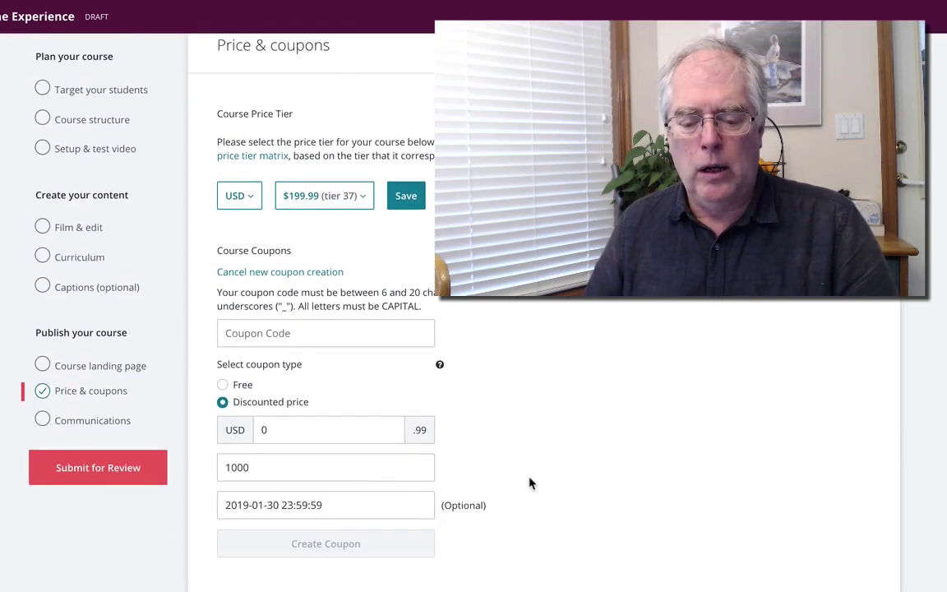
- Create the coupon with the code SELLLLL and a discounted price of 9.99 USD, and get its link
{"action": "left_click", "coordinate": [235, 332]}
{"action": "type", "text": "SELLL"}
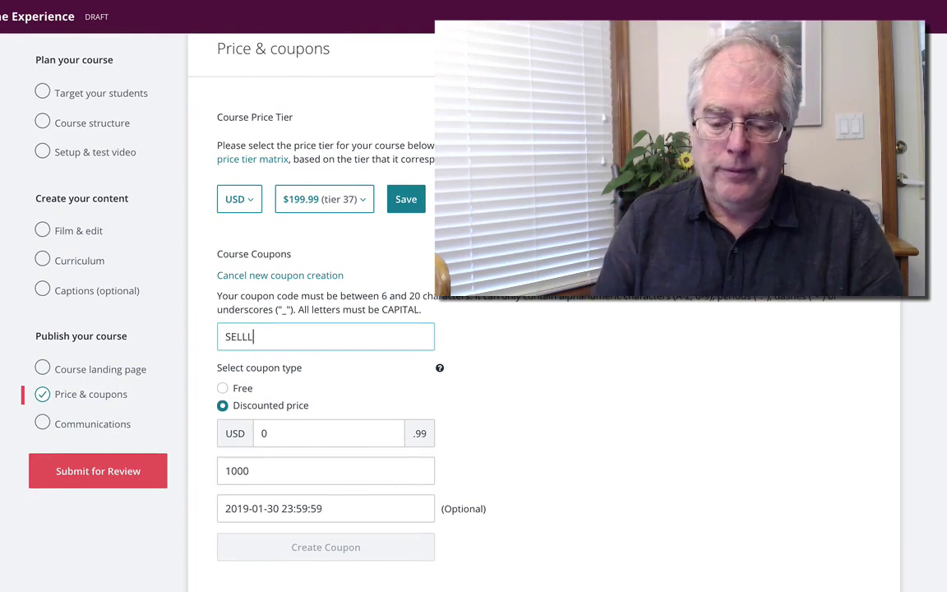
{"action": "type", "text": "LL"}
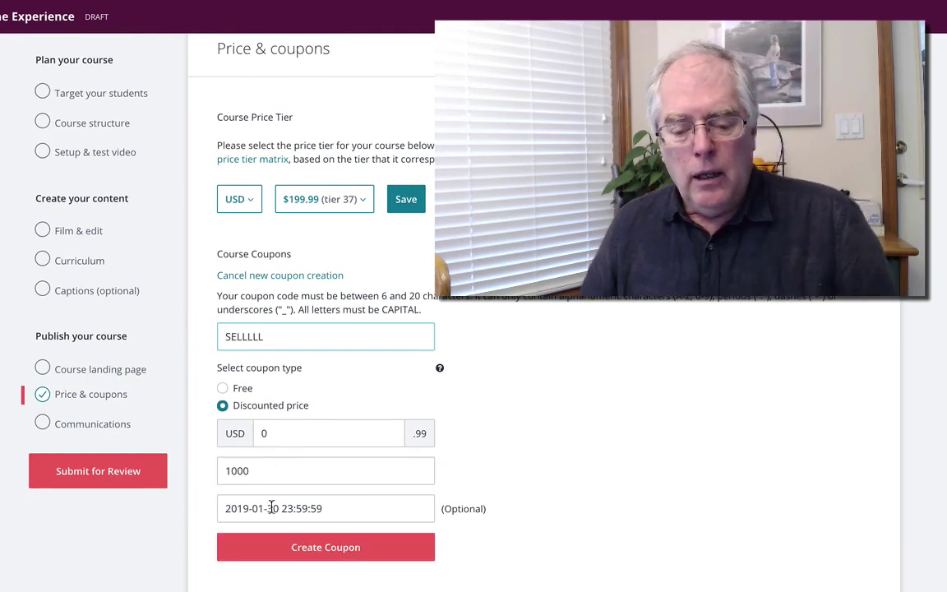
{"action": "left_click", "coordinate": [382, 433]}
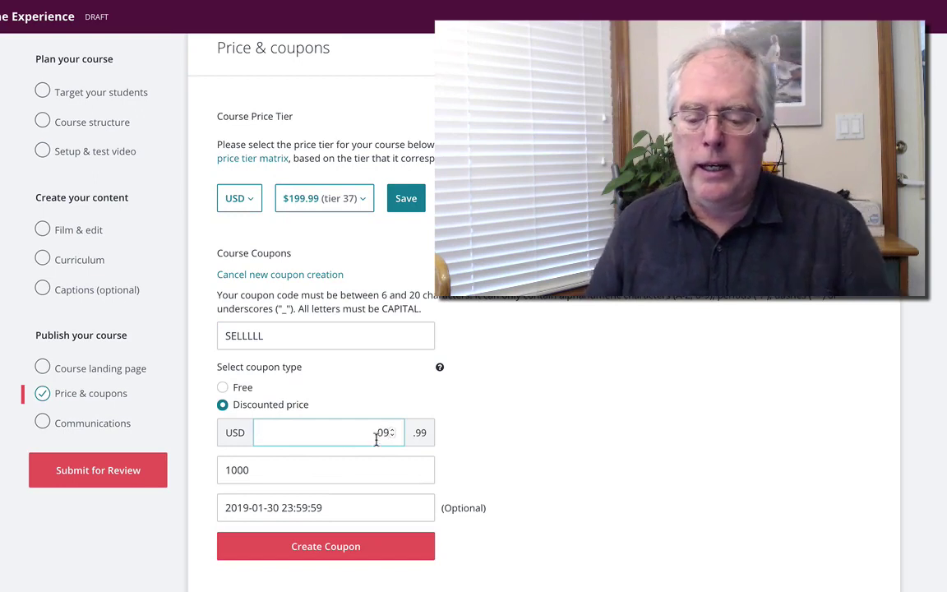
{"action": "left_click", "coordinate": [325, 547]}
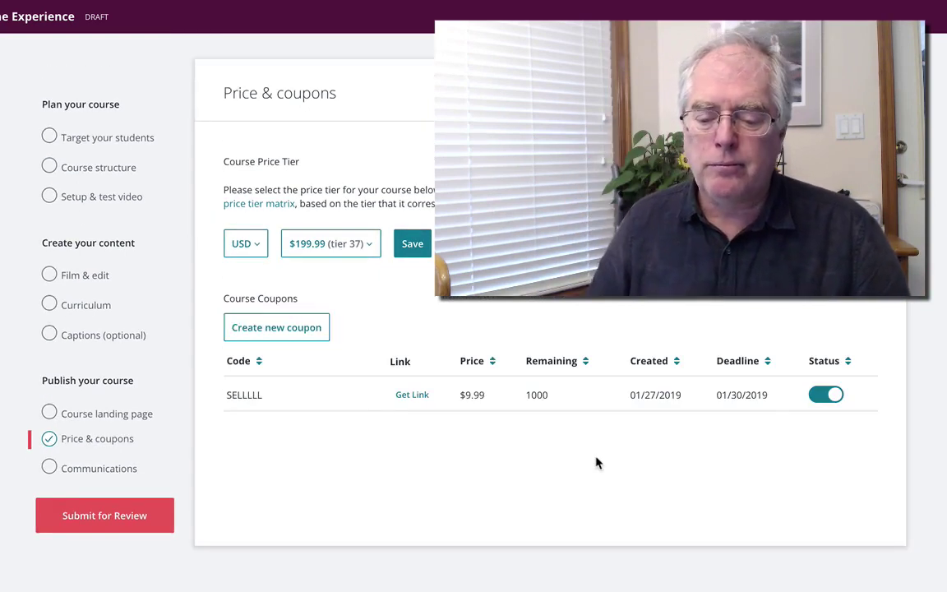
{"action": "left_click", "coordinate": [404, 395]}
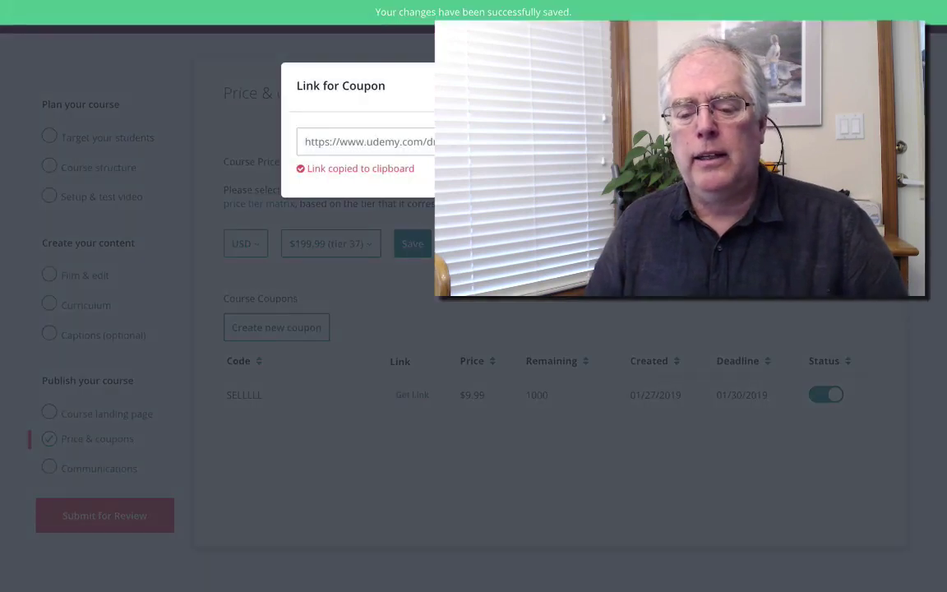
{"action": "left_click", "coordinate": [498, 306]}
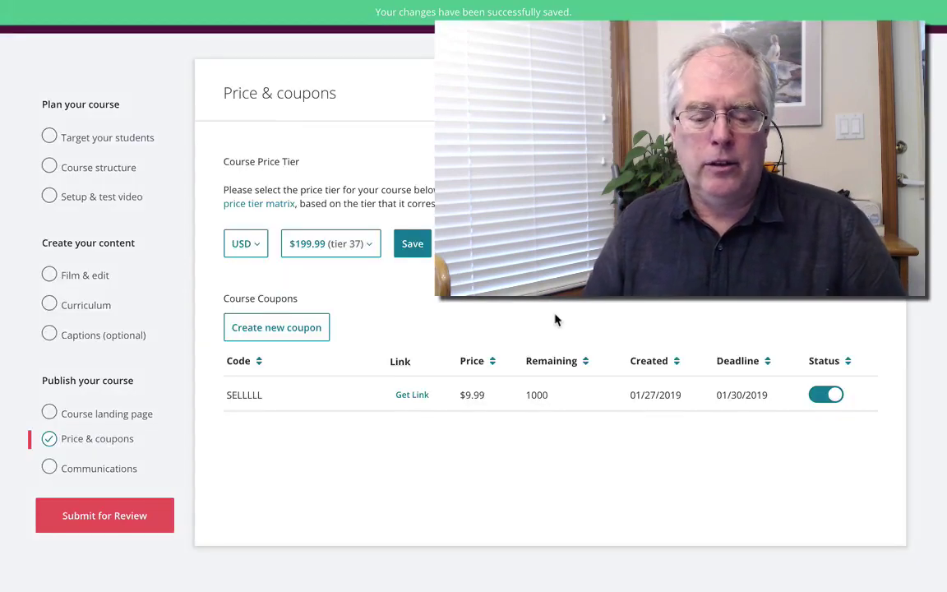
- Open the Communications page and look at the welcome and congratulations message fields
{"action": "left_click", "coordinate": [69, 474]}
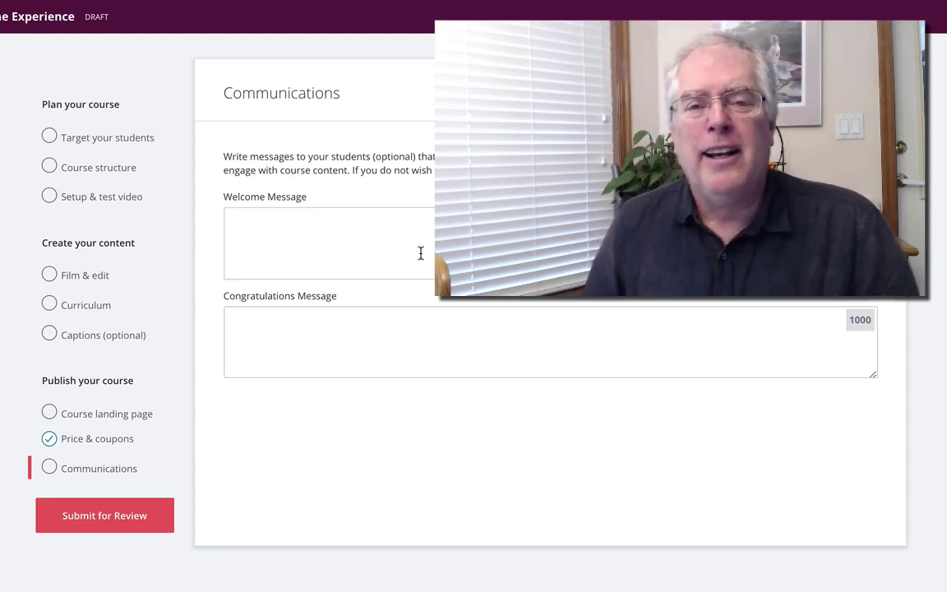
{"action": "left_click", "coordinate": [303, 323]}
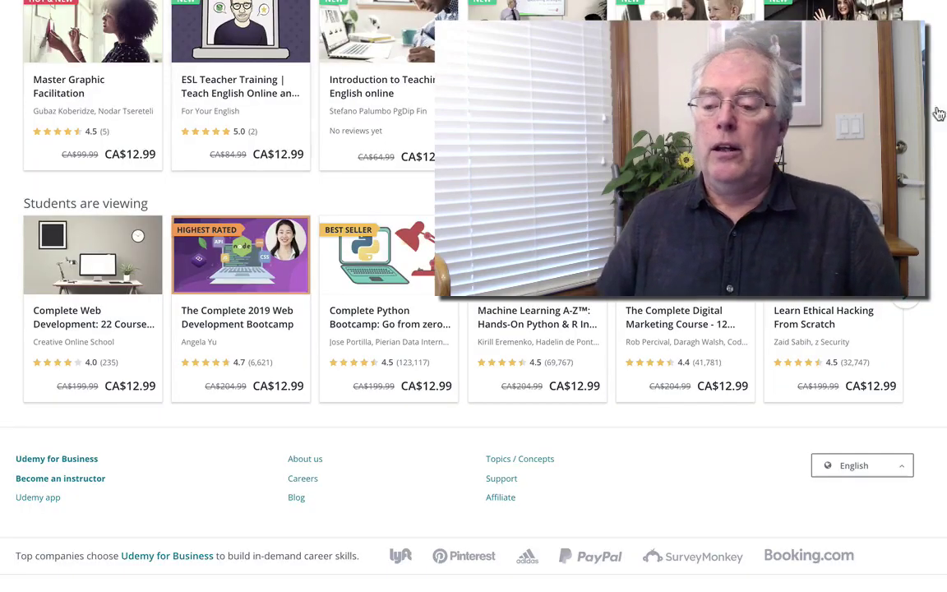
- Look back through Udemy's recommended and featured courses, including those for Online Course Creation
{"action": "scroll", "coordinate": [460, 296], "scroll_direction": "up", "scroll_amount": 10}
{"action": "scroll", "coordinate": [473, 329], "scroll_direction": "up", "scroll_amount": 10}
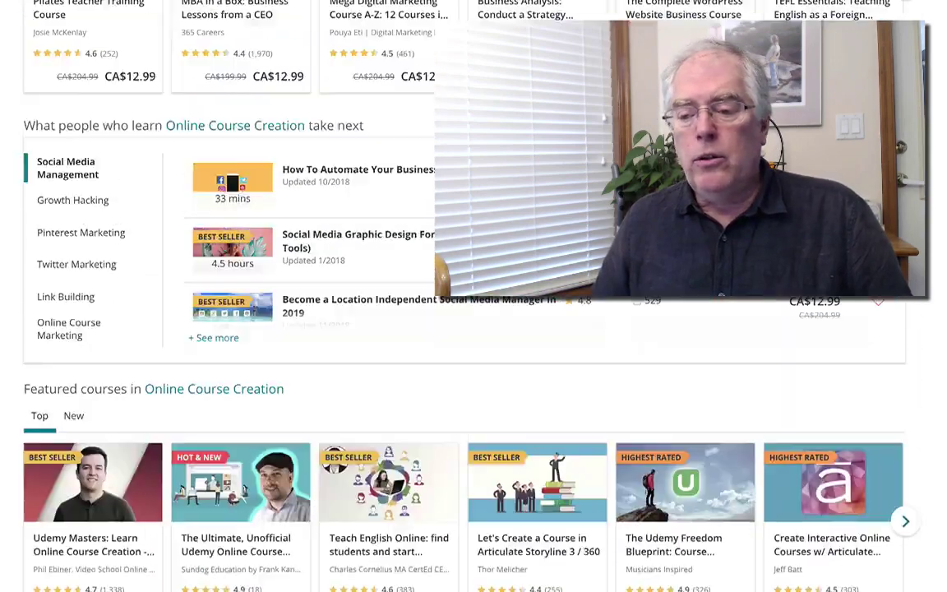